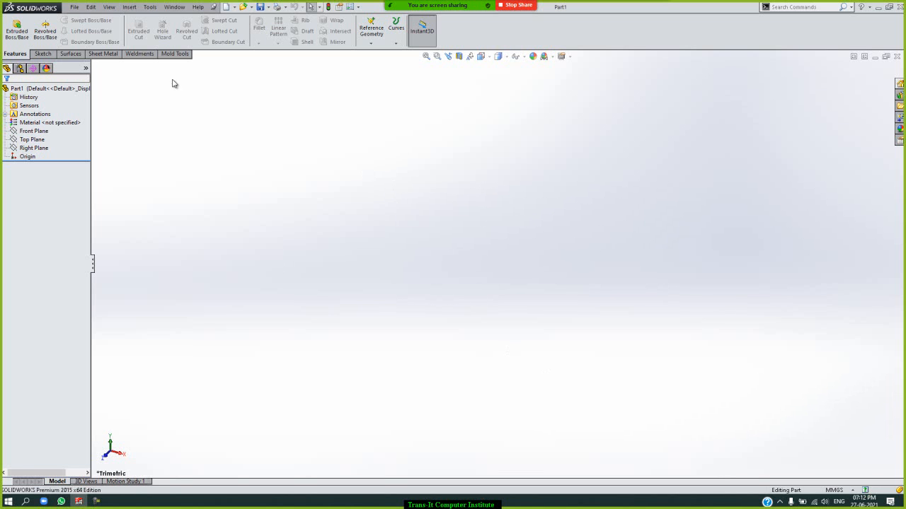
# Open the part file 13.1 from the solidworks folder on drive D
pyautogui.click(73, 6)
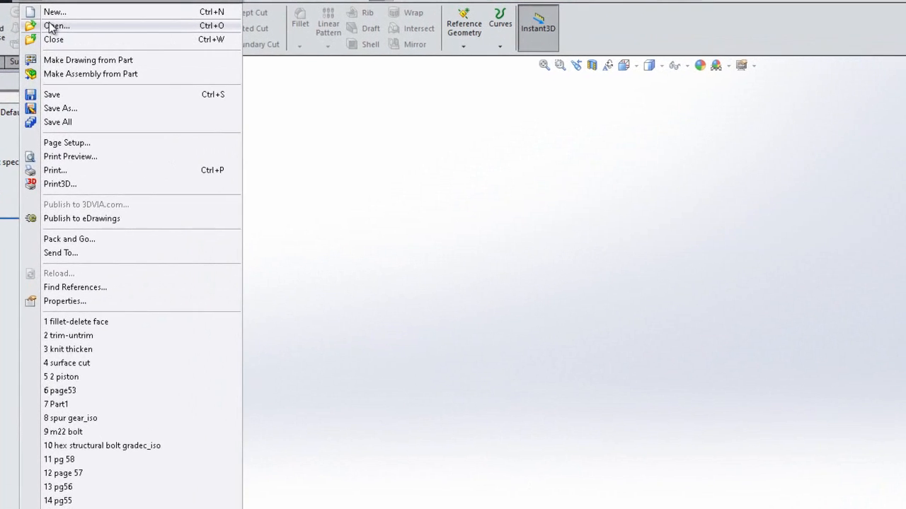
pyautogui.click(81, 27)
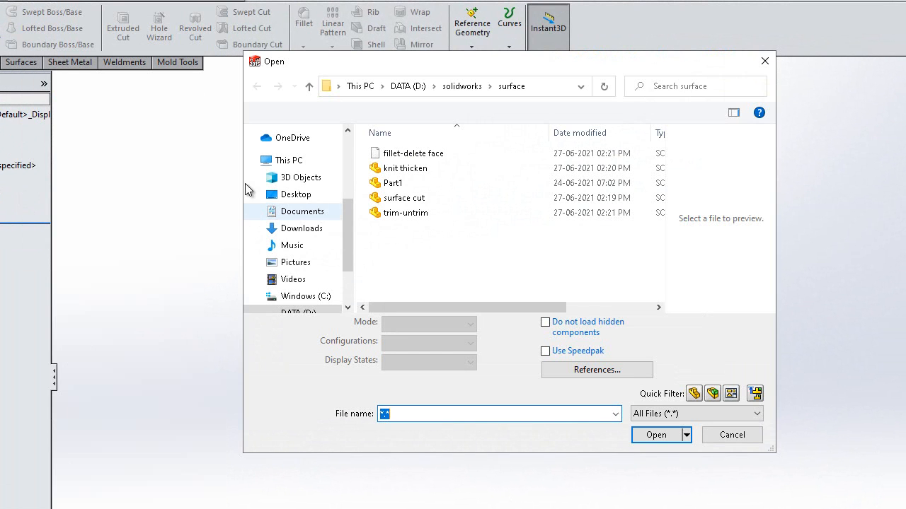
pyautogui.click(459, 86)
pyautogui.scroll(-6, 394, 183)
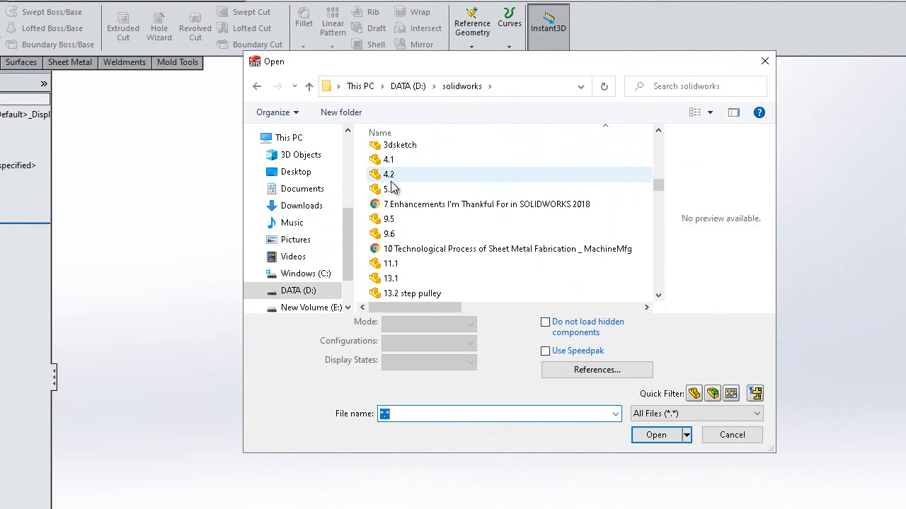
pyautogui.scroll(-2, 393, 185)
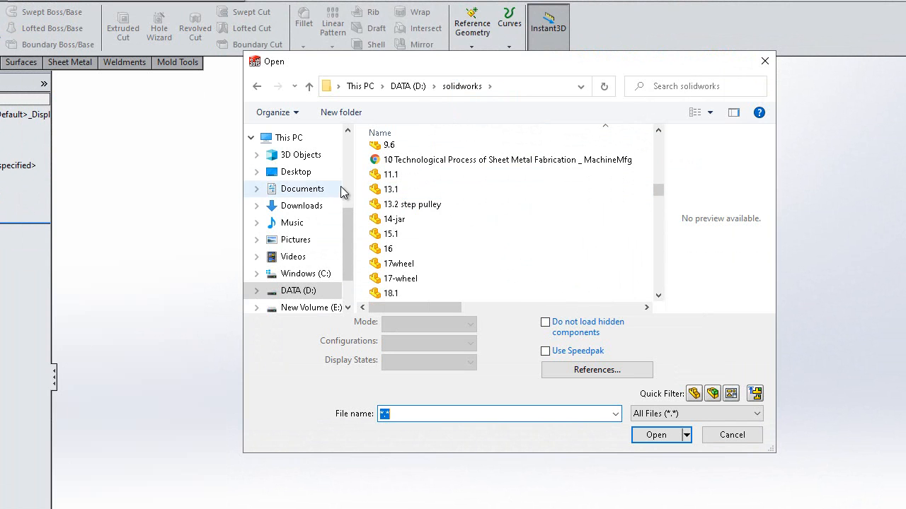
pyautogui.click(403, 188)
pyautogui.doubleClick(385, 177)
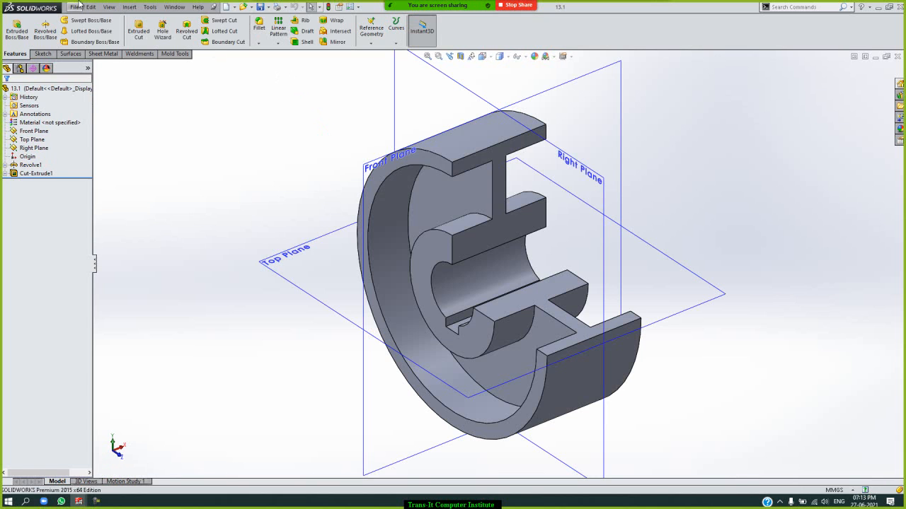
# Open the part file 16 from the solidworks folder
pyautogui.click(78, 6)
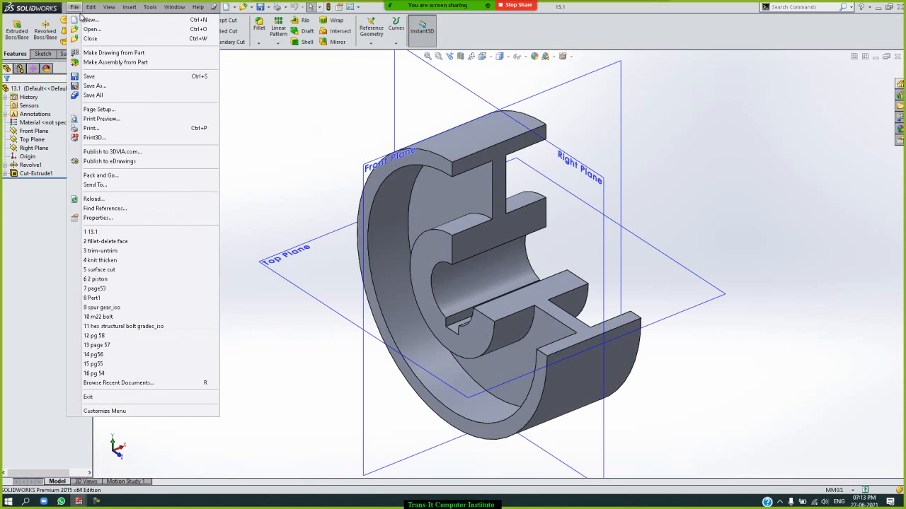
pyautogui.click(92, 29)
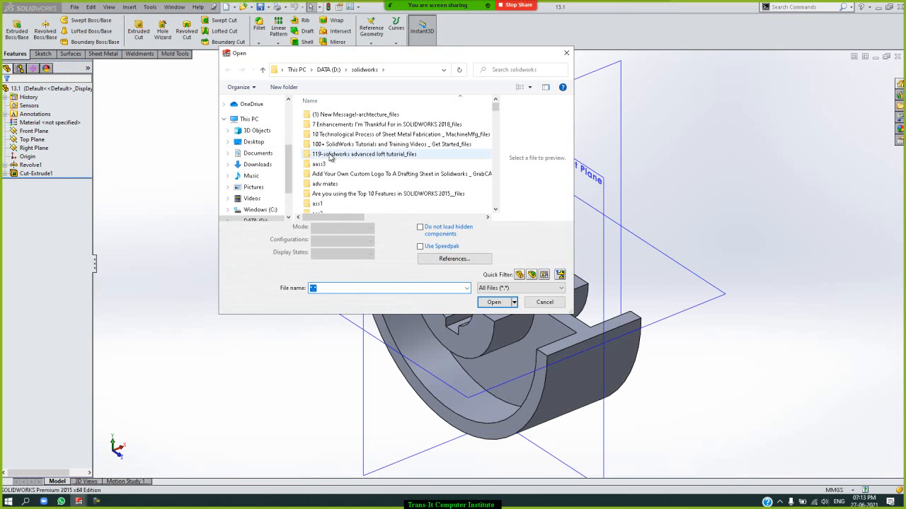
pyautogui.scroll(-5, 330, 157)
pyautogui.scroll(-5, 330, 157)
pyautogui.scroll(-5, 329, 157)
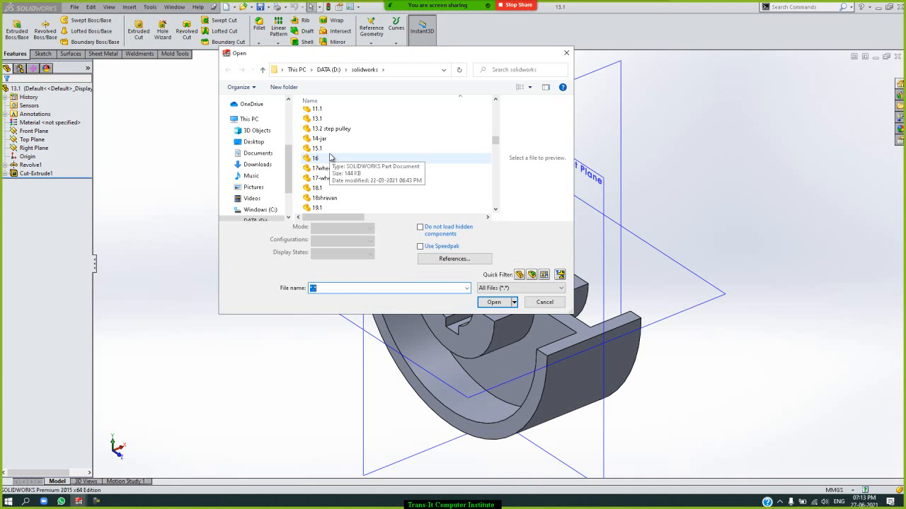
pyautogui.doubleClick(319, 157)
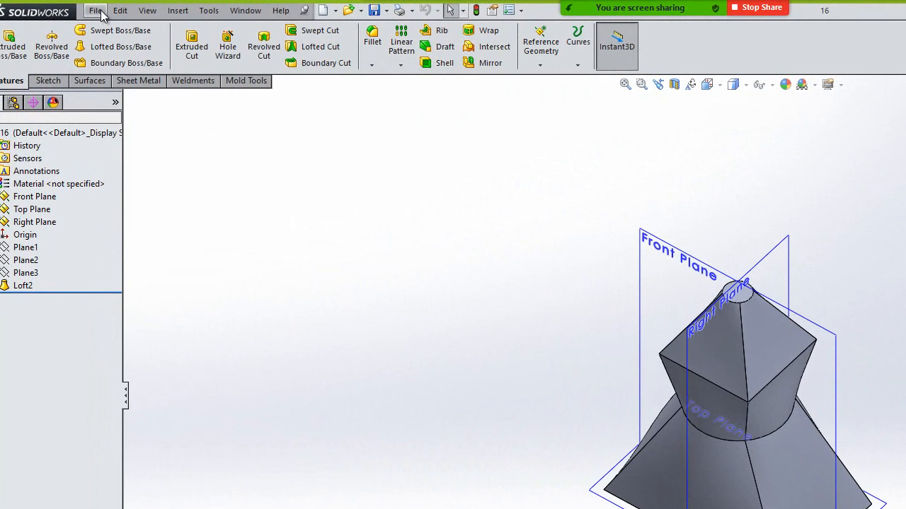
# Open the part file 17-wheel from the solidworks folder
pyautogui.click(74, 6)
pyautogui.moveTo(90, 7)
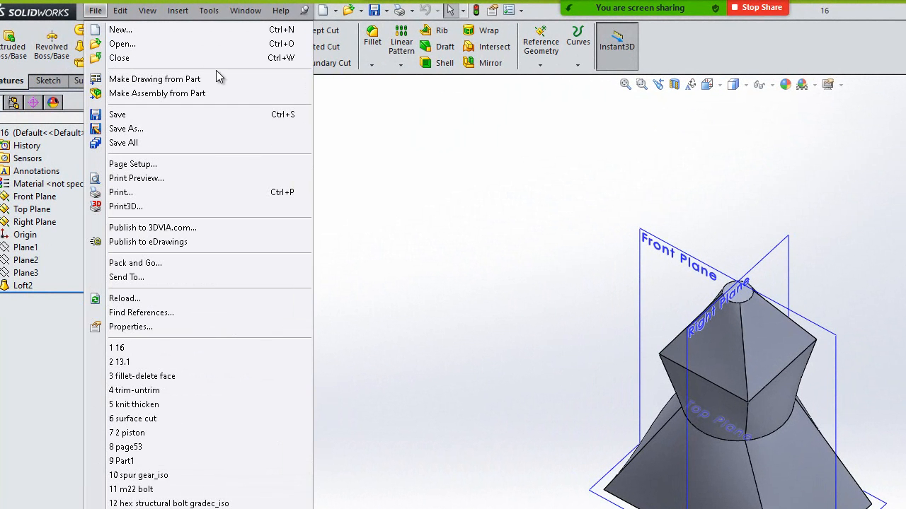
pyautogui.click(113, 43)
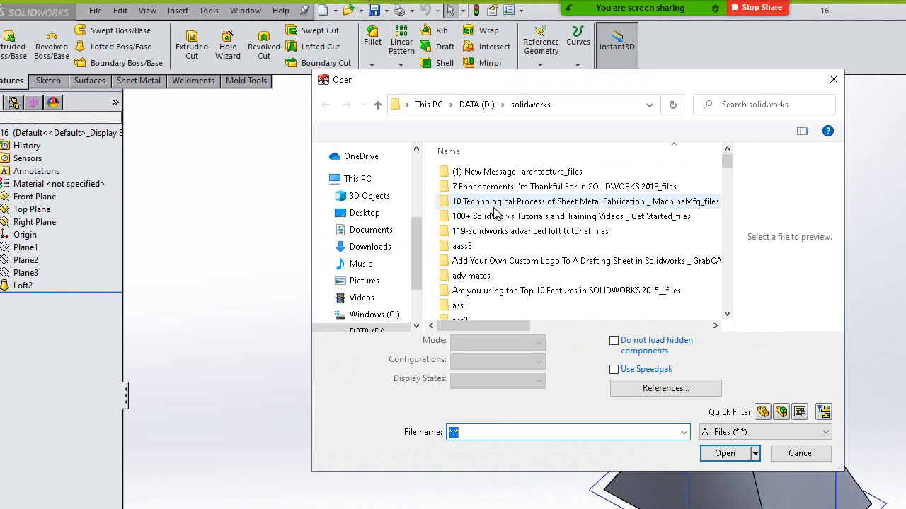
pyautogui.scroll(-4, 481, 211)
pyautogui.scroll(-10, 479, 210)
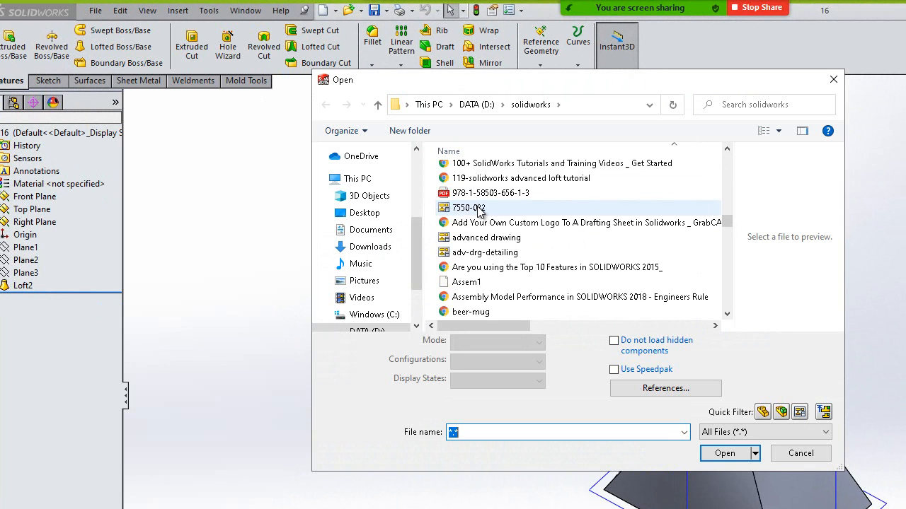
pyautogui.scroll(3, 479, 212)
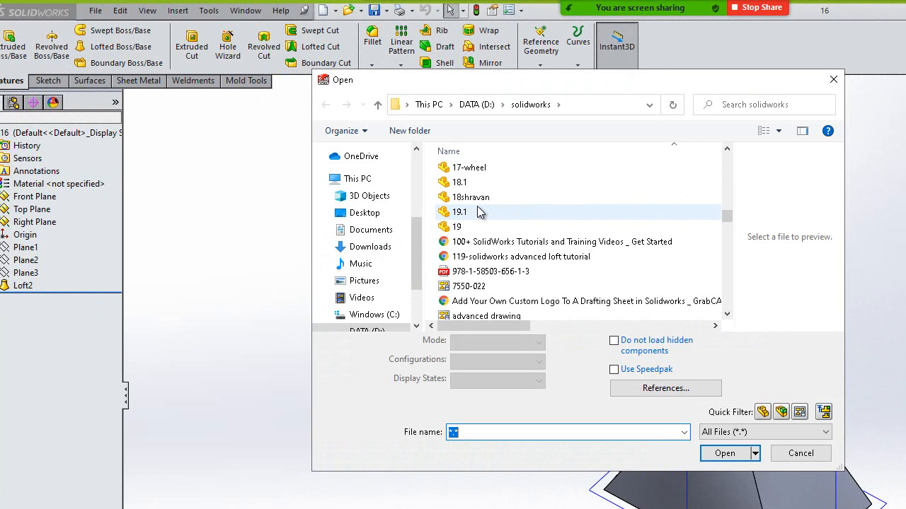
pyautogui.doubleClick(450, 170)
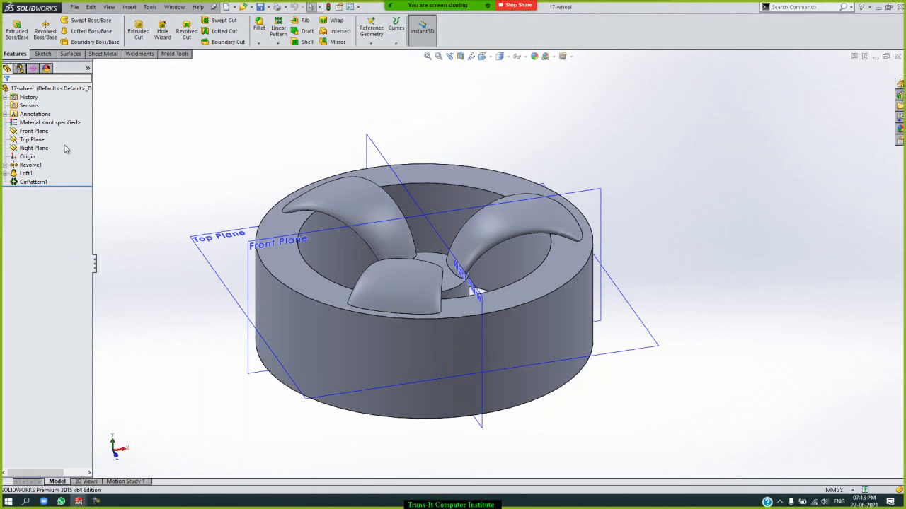
# Assign the AISI 1020 material from the Steel category of SOLIDWORKS Materials to the wheel
pyautogui.click(53, 123)
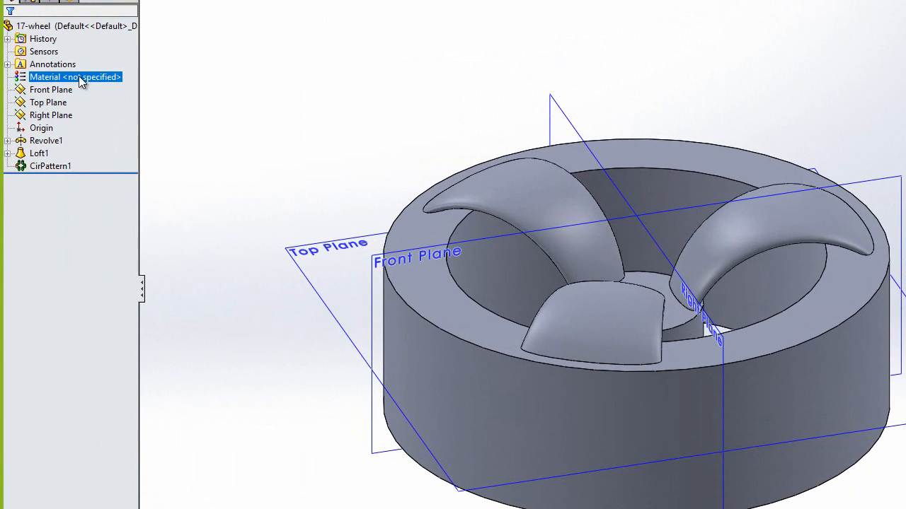
pyautogui.rightClick(53, 124)
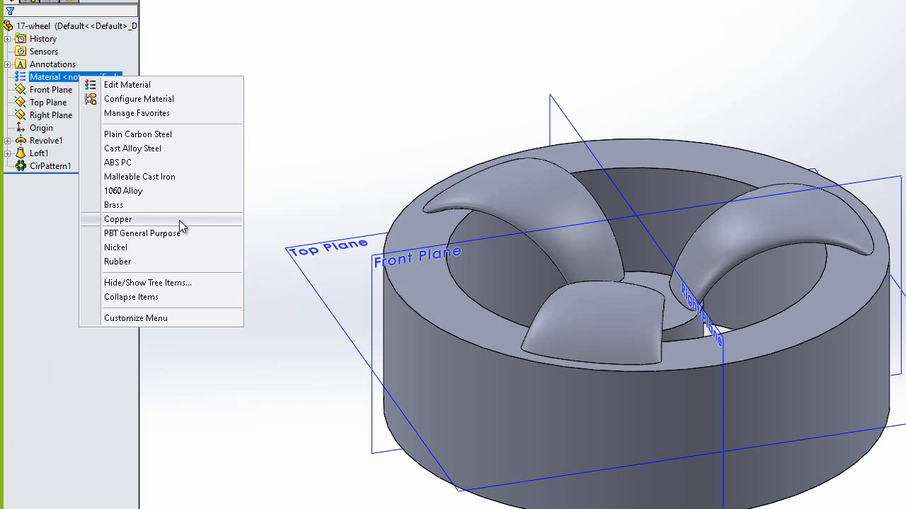
pyautogui.click(161, 81)
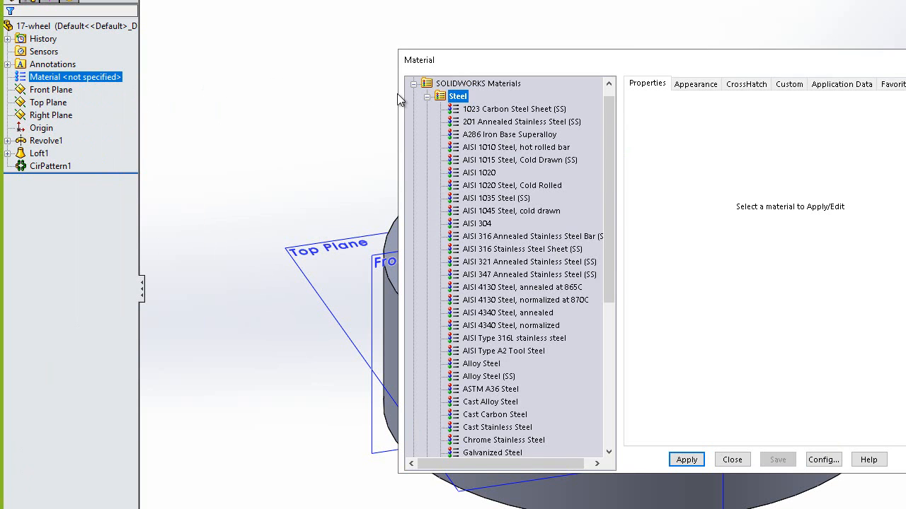
pyautogui.click(426, 96)
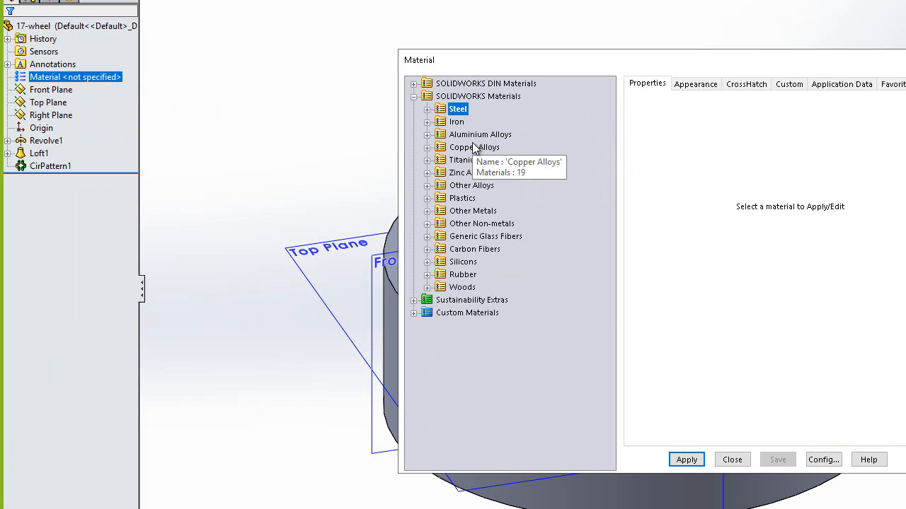
pyautogui.click(426, 109)
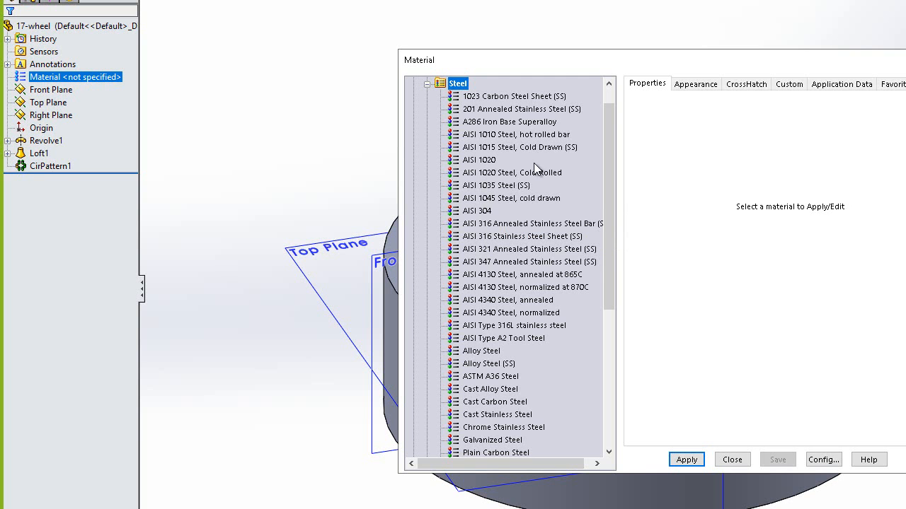
pyautogui.click(497, 163)
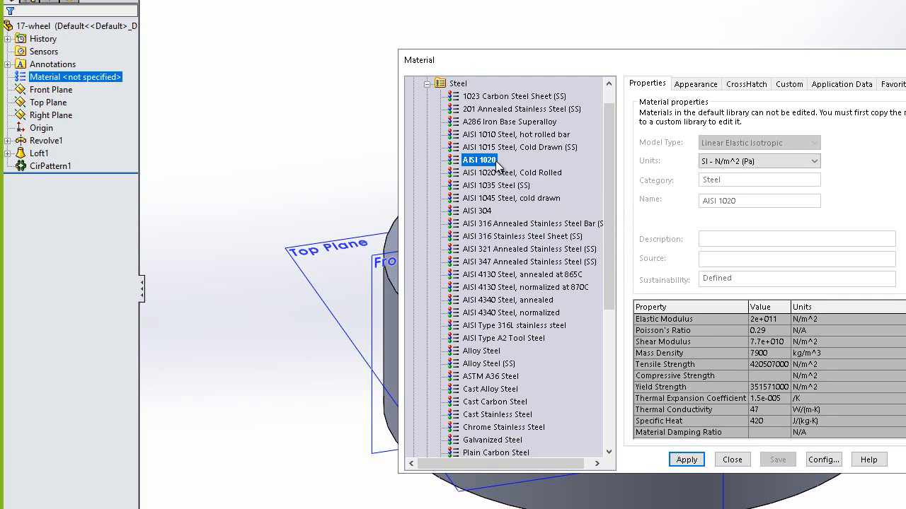
pyautogui.click(686, 460)
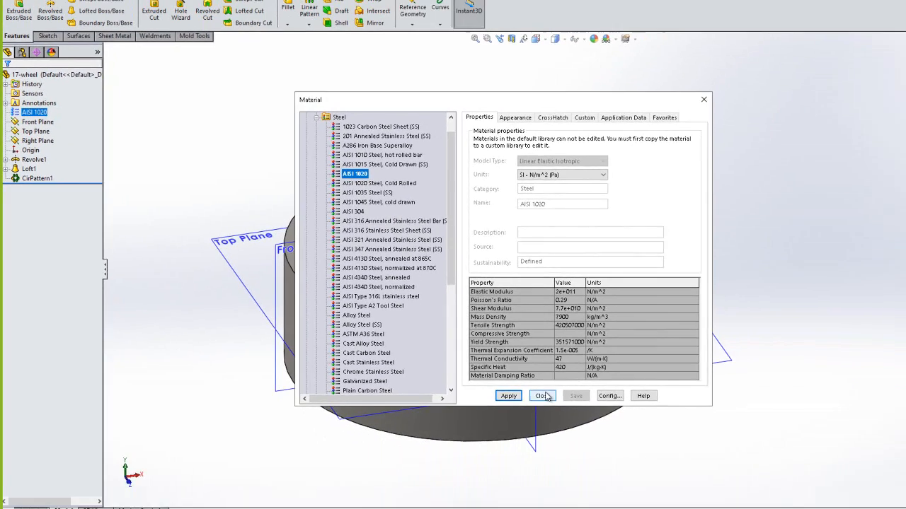
pyautogui.click(542, 396)
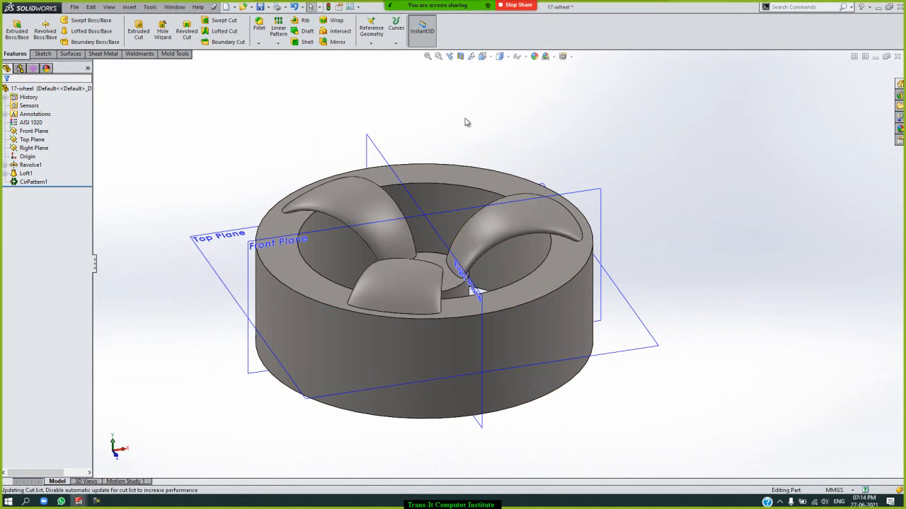
# Try the cast carbon steel appearance on the wheel, and recolor the whole part green with RGB 0, 255, 0
pyautogui.click(533, 62)
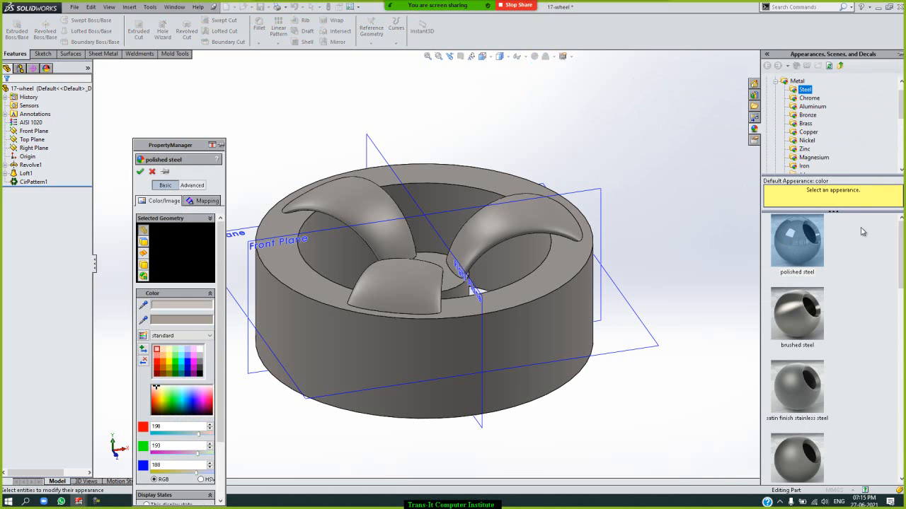
pyautogui.scroll(-3, 808, 311)
pyautogui.moveTo(807, 309)
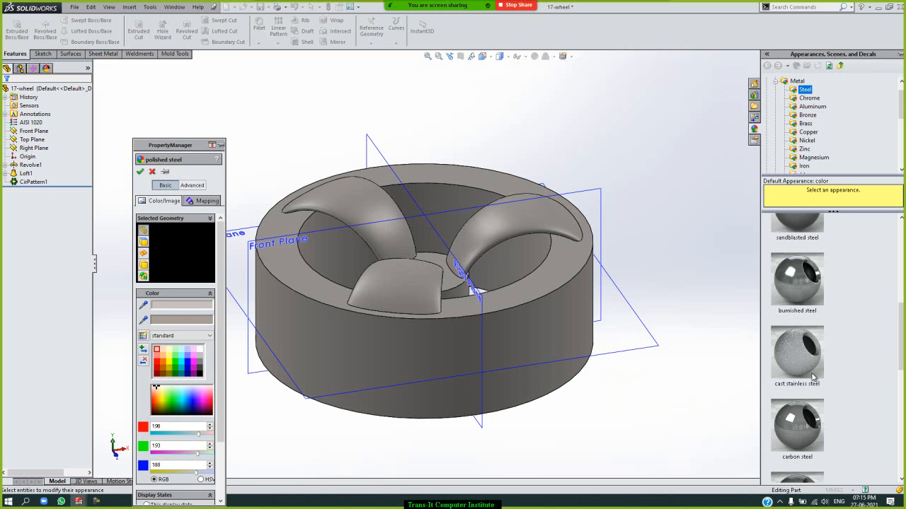
pyautogui.moveTo(814, 357)
pyautogui.scroll(-2, 815, 353)
pyautogui.scroll(-1, 814, 351)
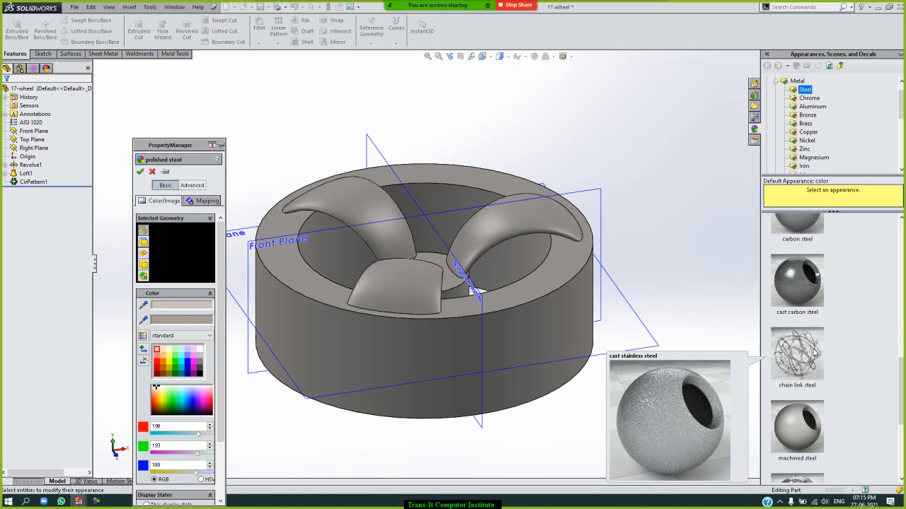
pyautogui.moveTo(814, 282)
pyautogui.moveTo(814, 282); pyautogui.dragTo(296, 293)
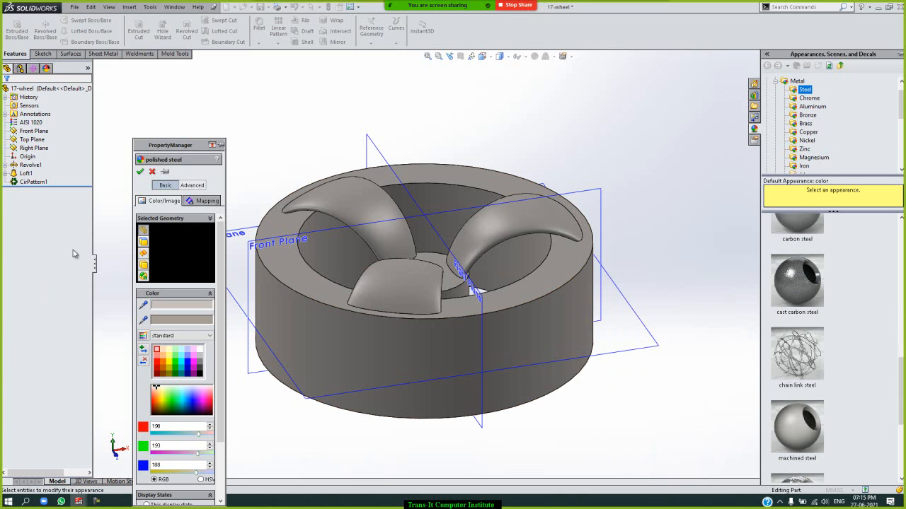
pyautogui.click(176, 364)
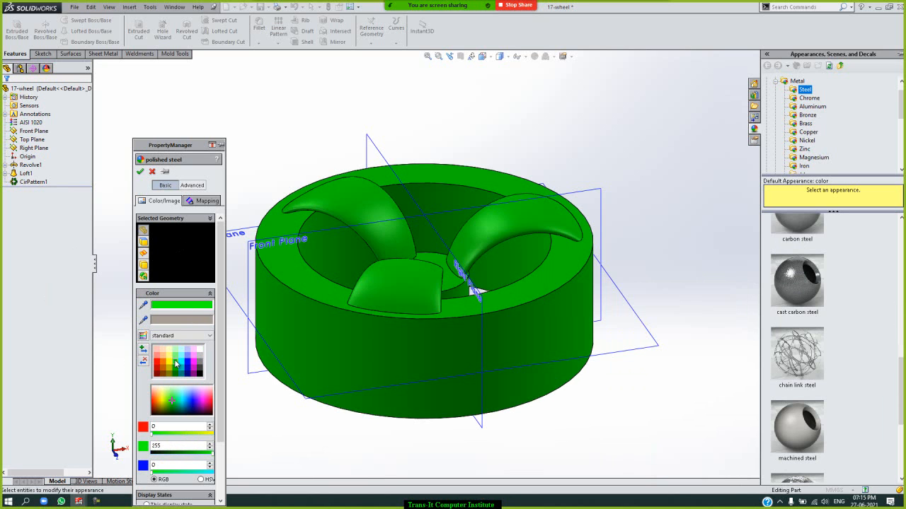
pyautogui.click(139, 172)
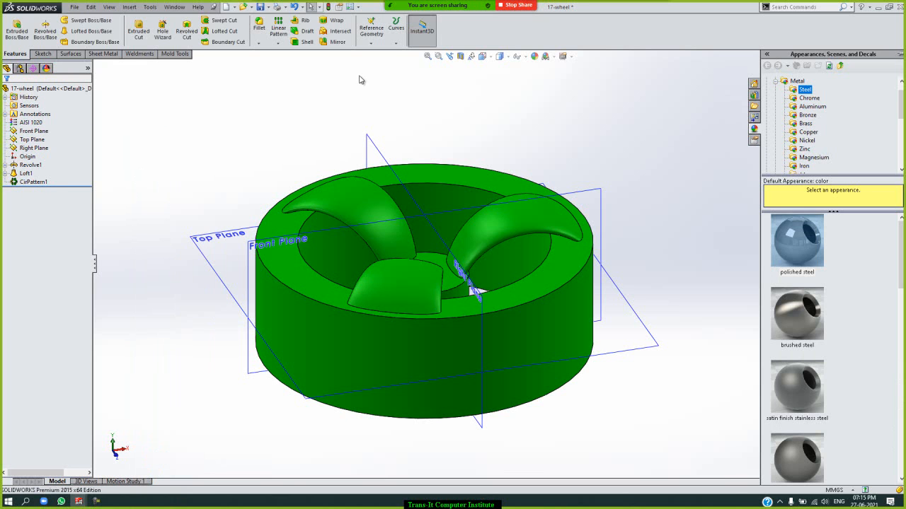
# Apply the Plain White scene, followed by the Landscape 1 Image 1 scene as the background
pyautogui.click(556, 58)
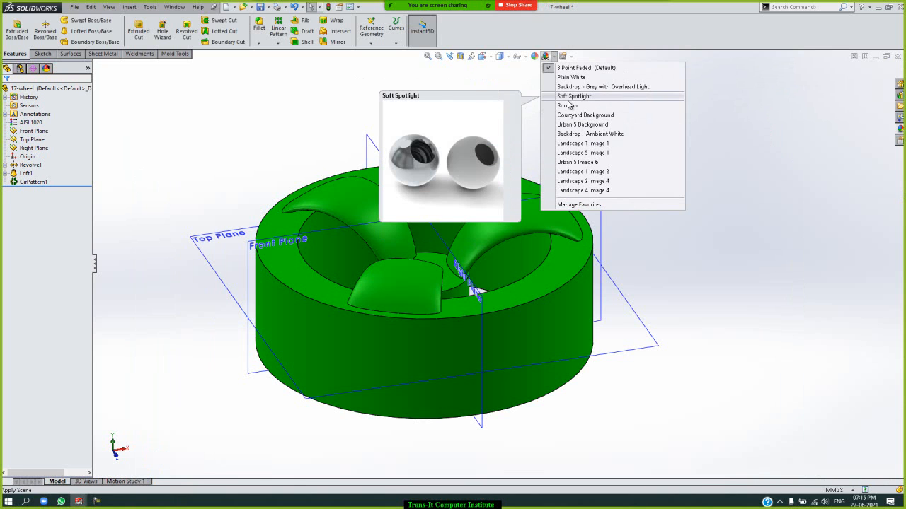
pyautogui.click(609, 84)
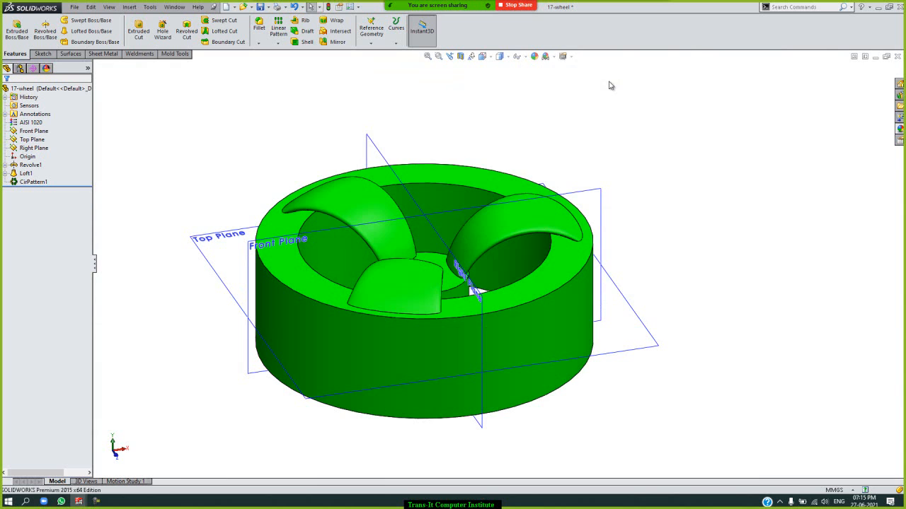
pyautogui.click(554, 56)
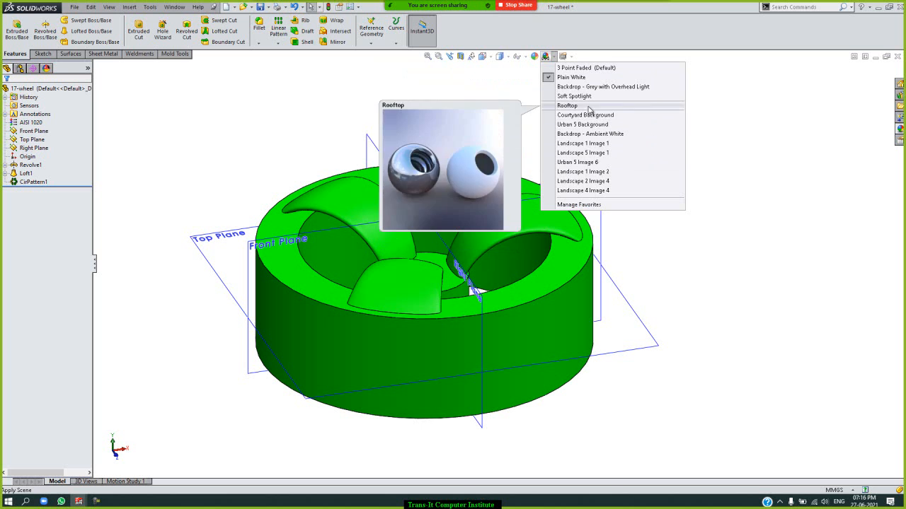
pyautogui.click(587, 147)
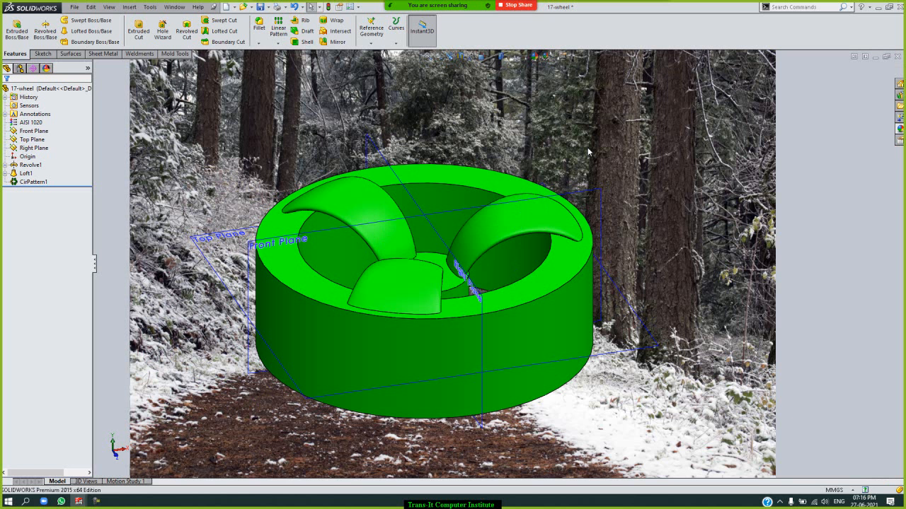
# Examine the landscape and urban scene previews in the list of favorite scenes
pyautogui.click(556, 61)
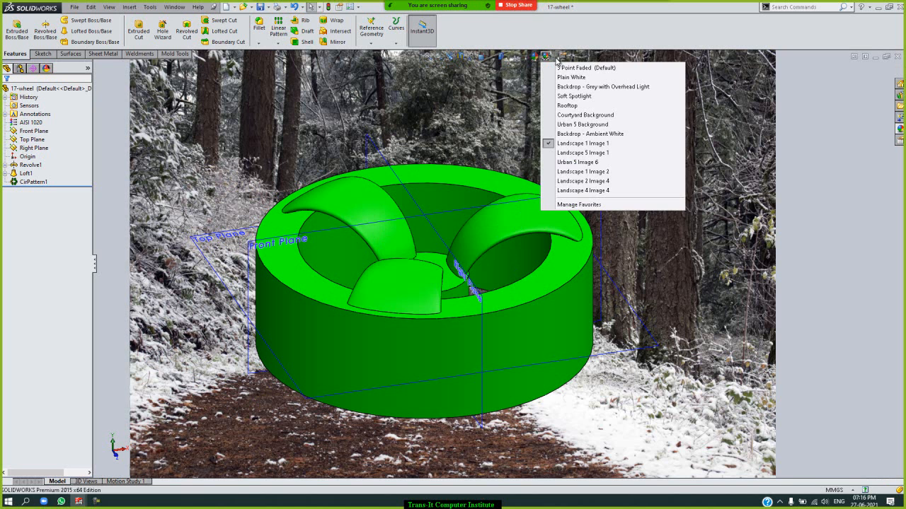
pyautogui.click(581, 205)
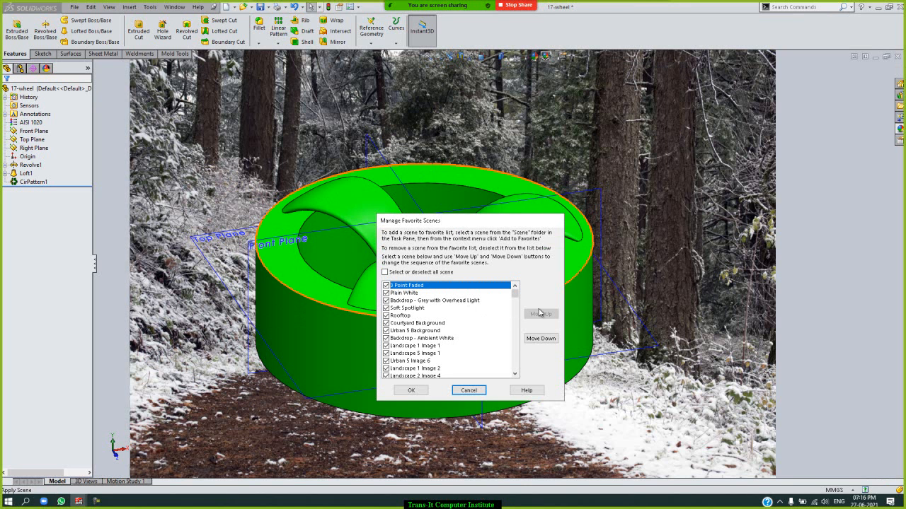
pyautogui.moveTo(514, 300); pyautogui.dragTo(516, 323)
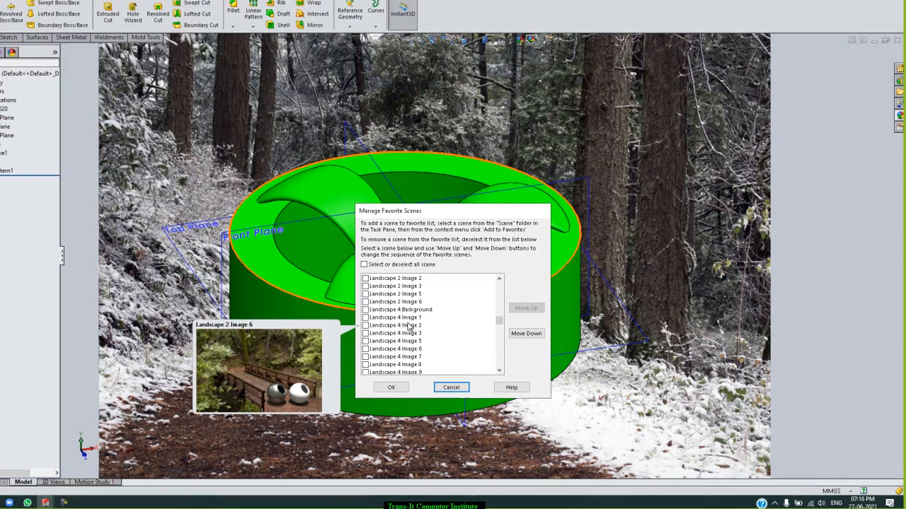
pyautogui.scroll(-1, 428, 331)
pyautogui.click(428, 332)
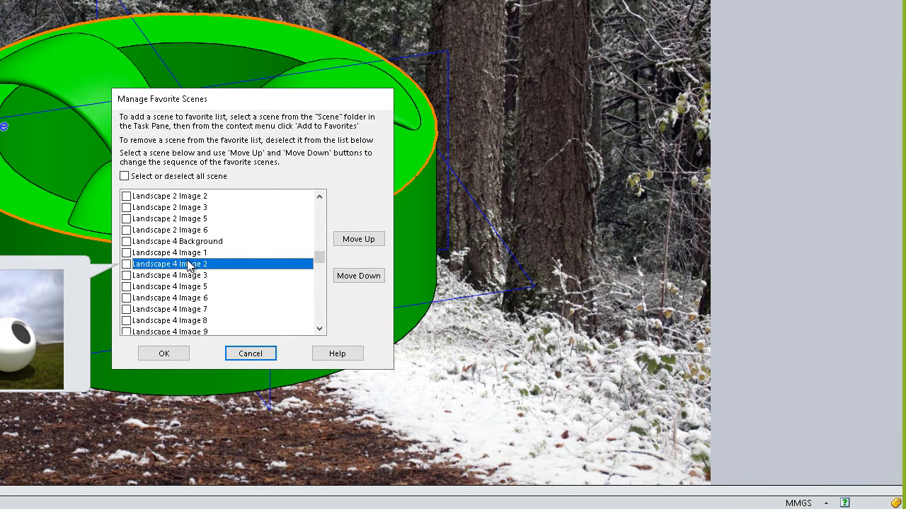
pyautogui.press('Down')
pyautogui.press('Down')
pyautogui.press('Down')
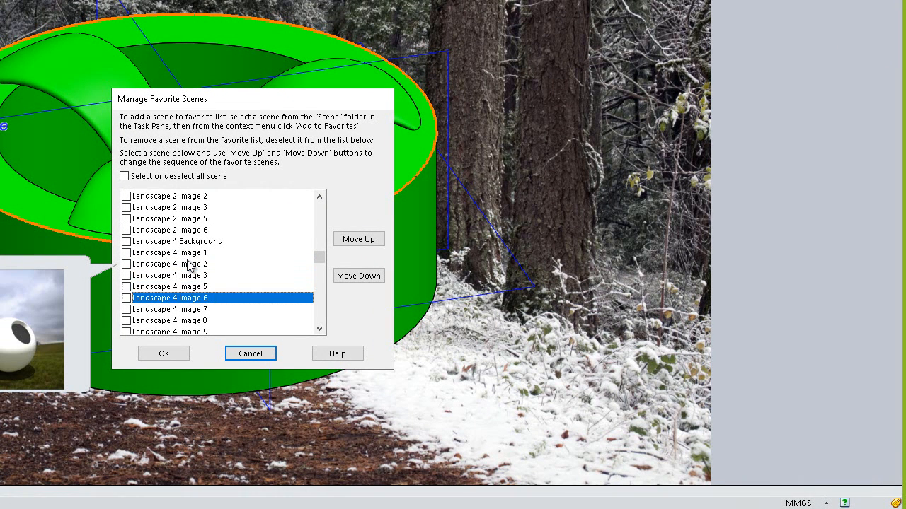
pyautogui.click(189, 264)
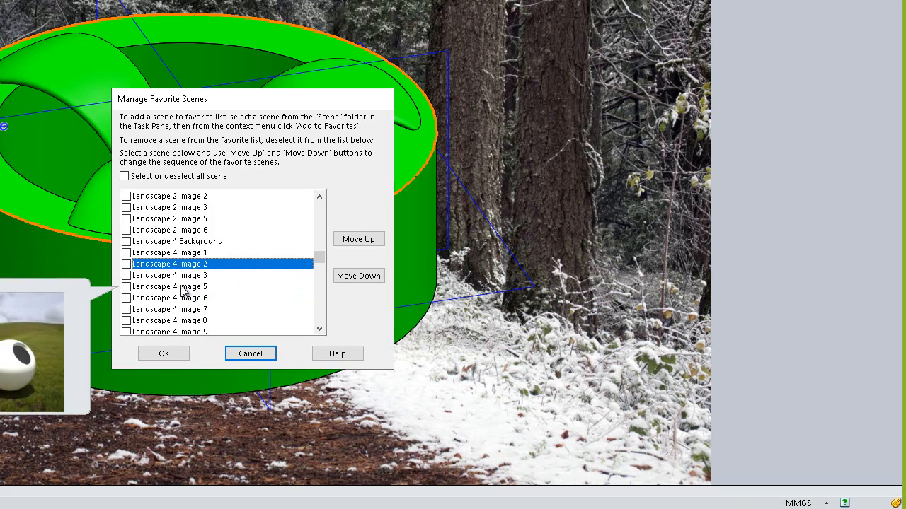
pyautogui.click(190, 287)
pyautogui.scroll(-3, 226, 301)
pyautogui.click(227, 299)
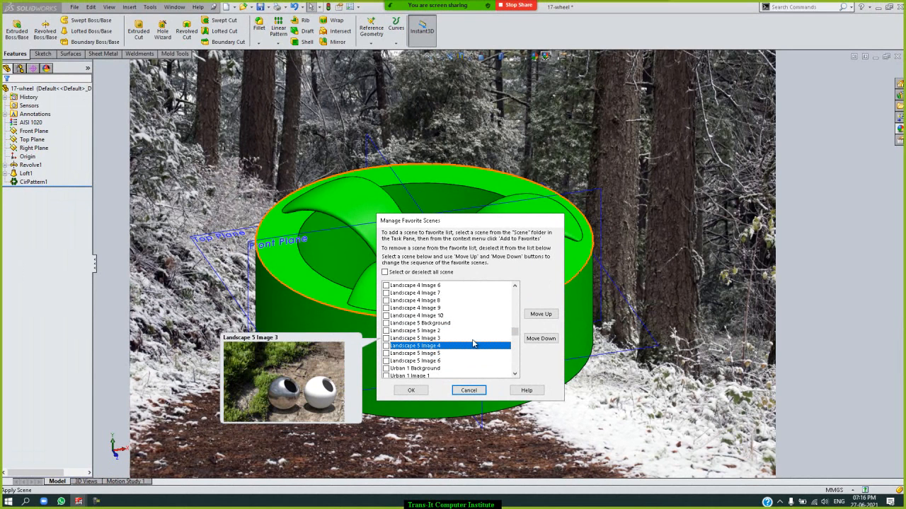
pyautogui.click(430, 353)
pyautogui.press('Down')
pyautogui.press('Down')
pyautogui.press('Down')
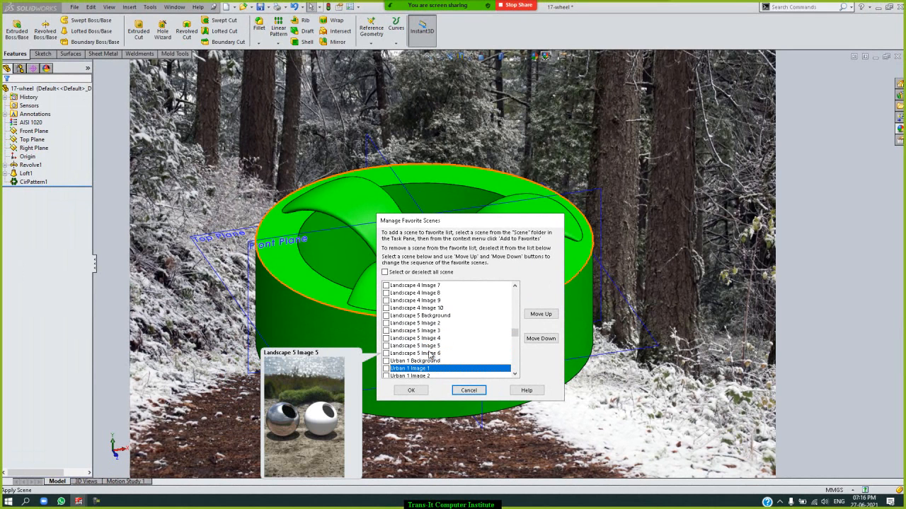
pyautogui.click(429, 353)
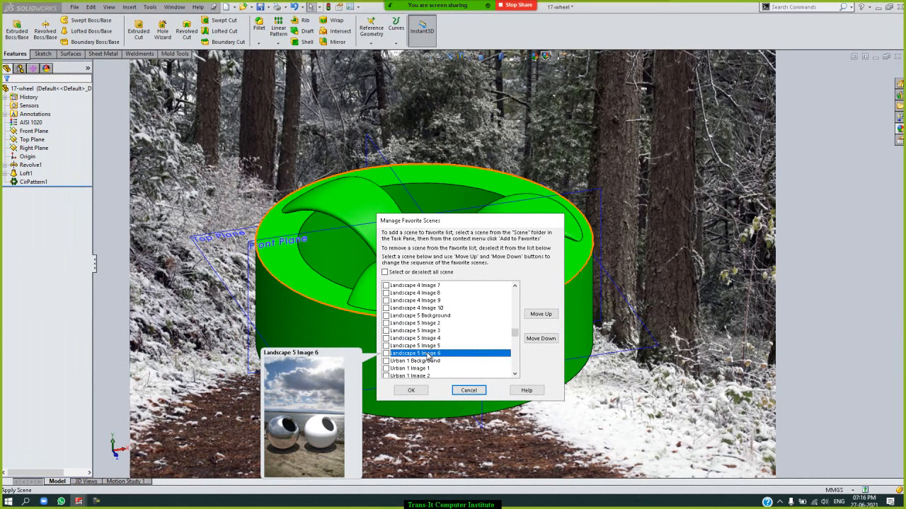
pyautogui.click(439, 368)
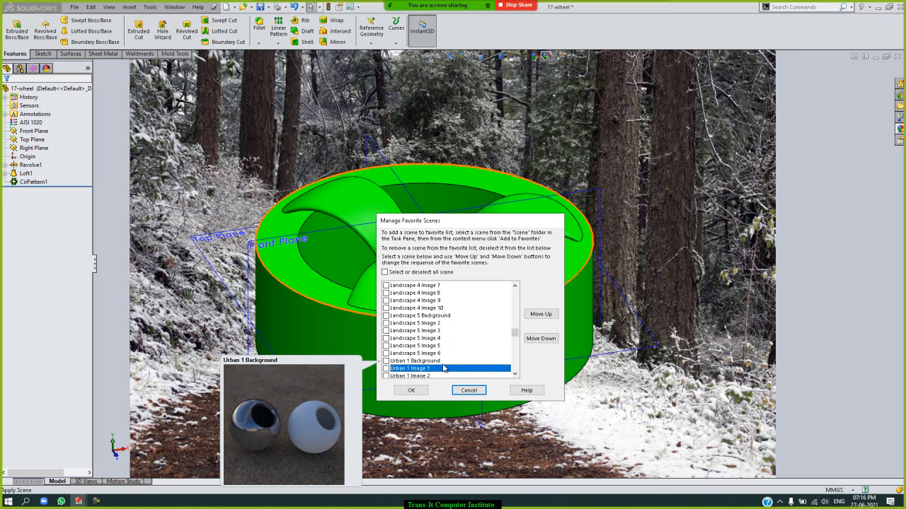
pyautogui.scroll(8, 444, 368)
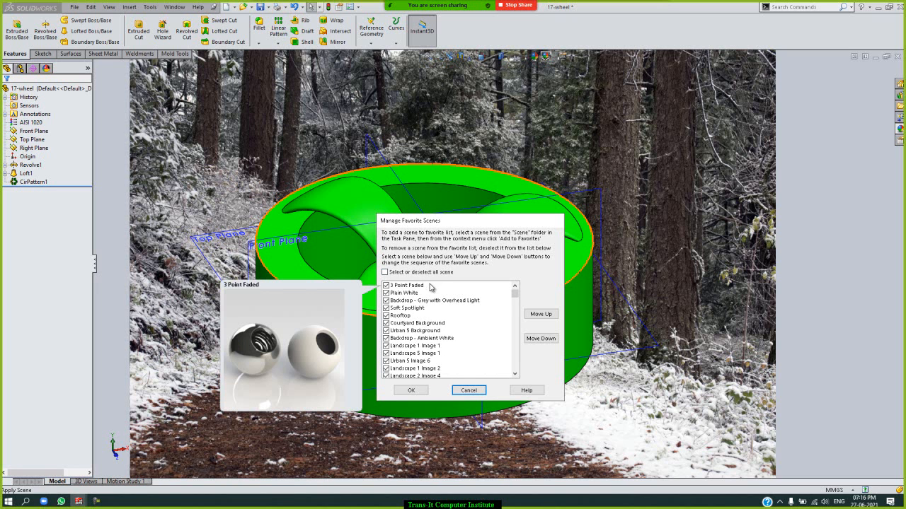
pyautogui.scroll(-8, 427, 290)
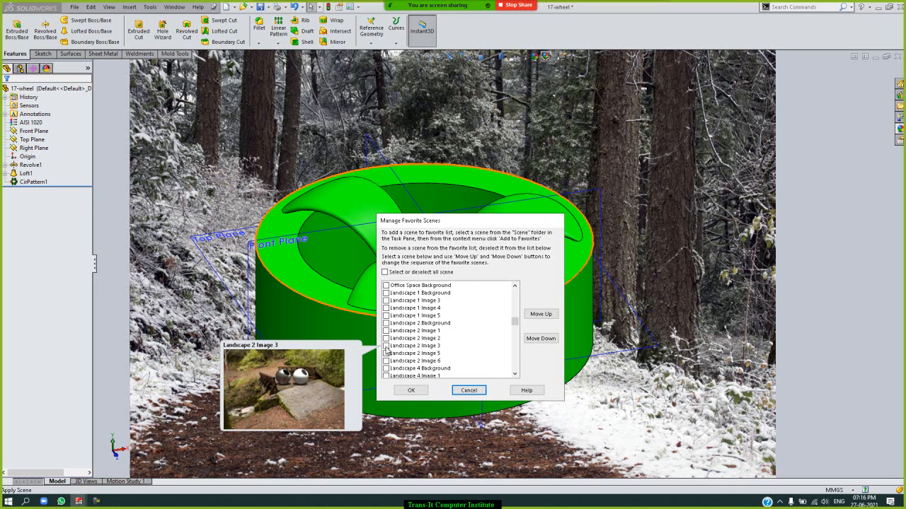
pyautogui.click(387, 346)
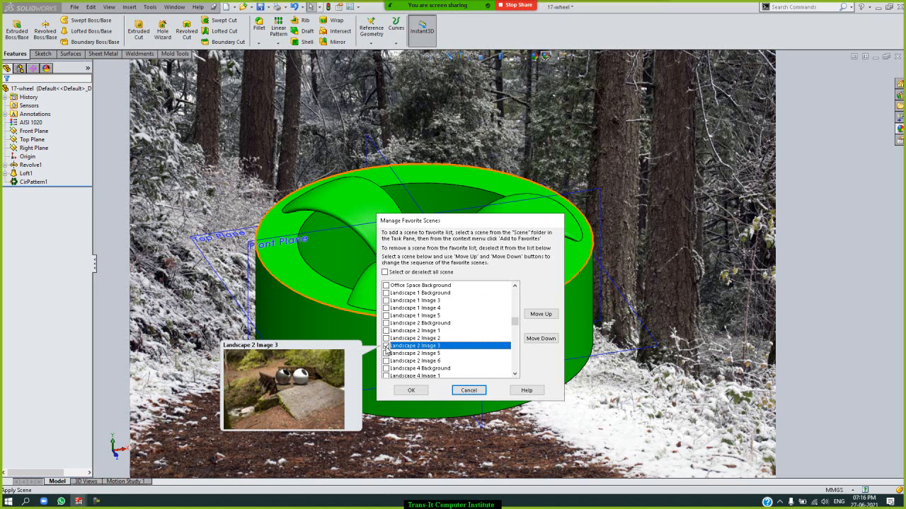
pyautogui.click(474, 390)
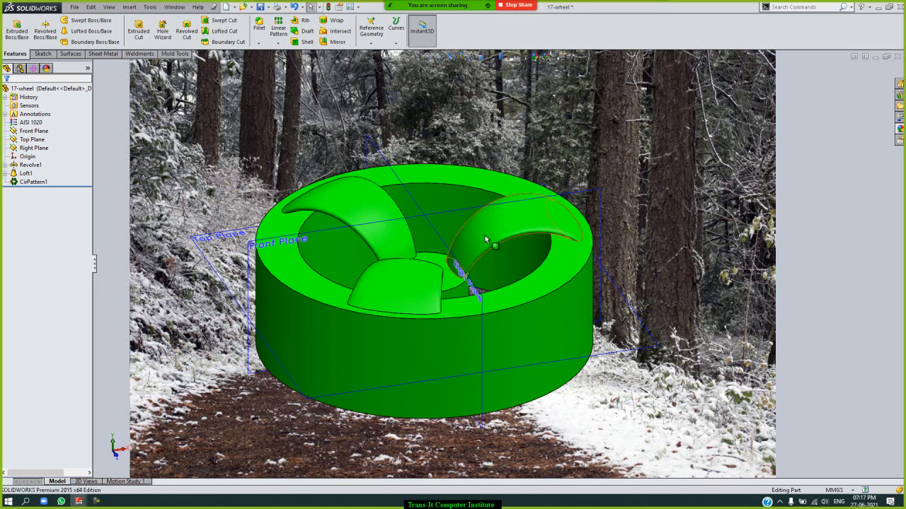
# Add the Landscape 2 Image 2 scene to the favorite scenes
pyautogui.click(546, 56)
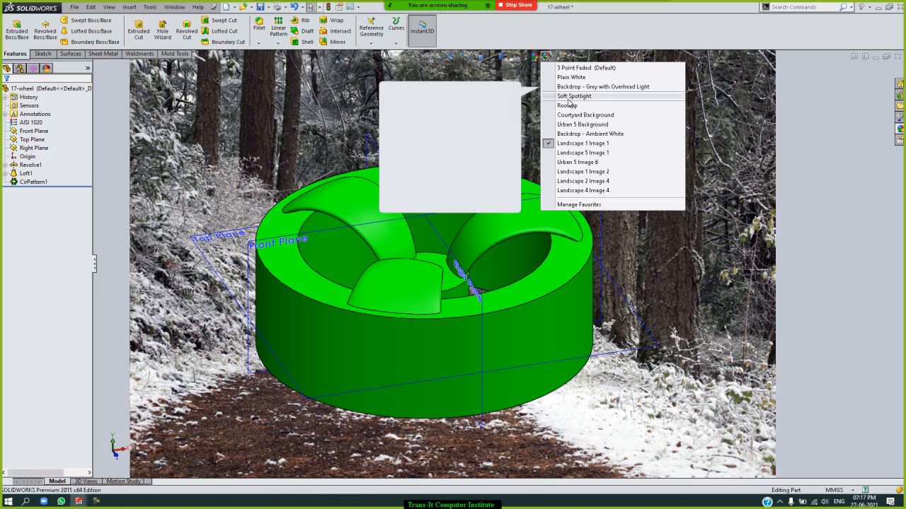
pyautogui.click(587, 205)
pyautogui.scroll(-3, 411, 325)
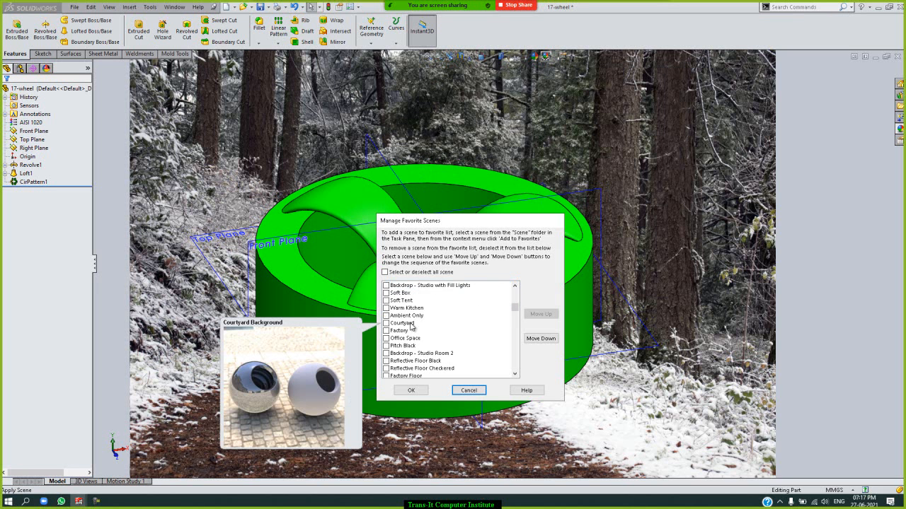
pyautogui.scroll(-4, 411, 326)
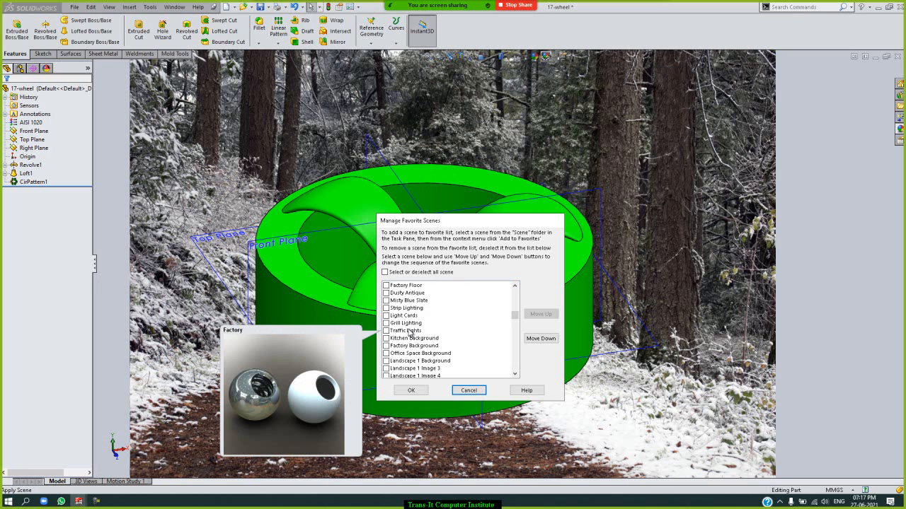
pyautogui.scroll(-3, 408, 333)
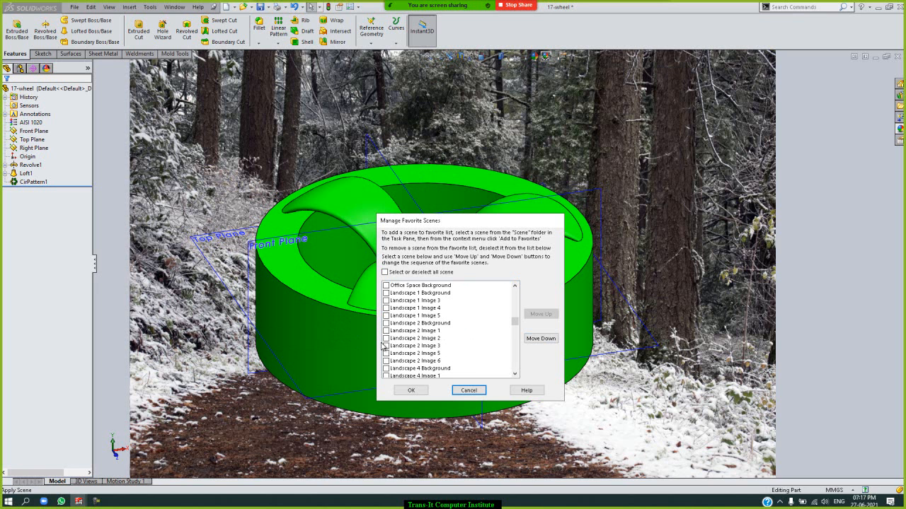
pyautogui.moveTo(389, 332)
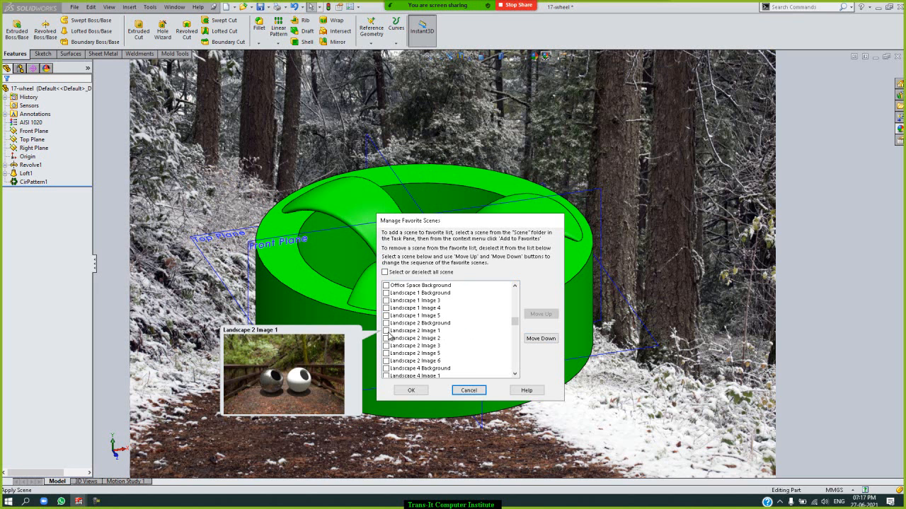
pyautogui.moveTo(390, 348)
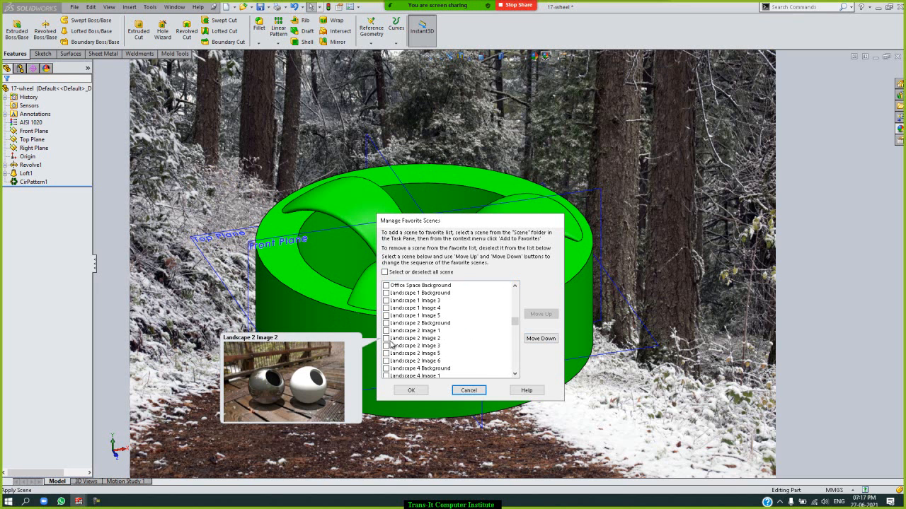
pyautogui.click(392, 340)
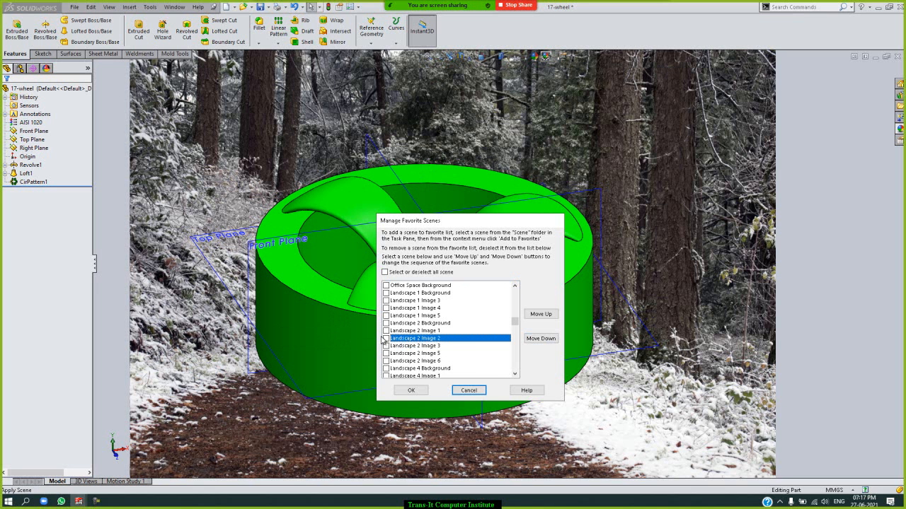
pyautogui.click(419, 391)
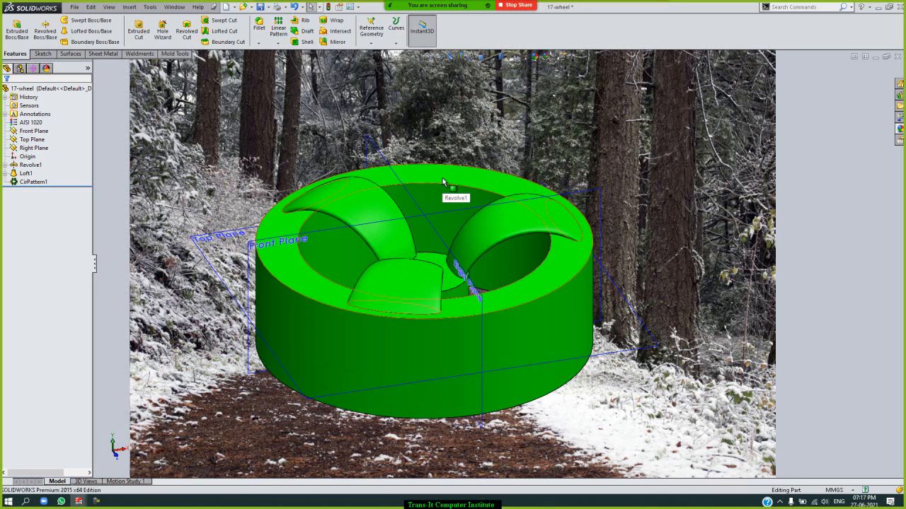
# Apply the Landscape 2 Image 2 scene to the wheel, followed by the Plain White scene
pyautogui.click(555, 59)
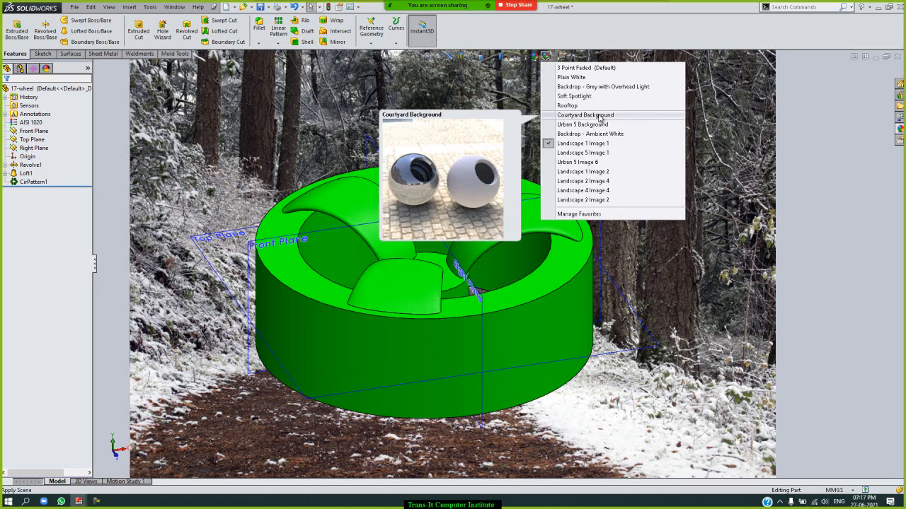
pyautogui.click(576, 203)
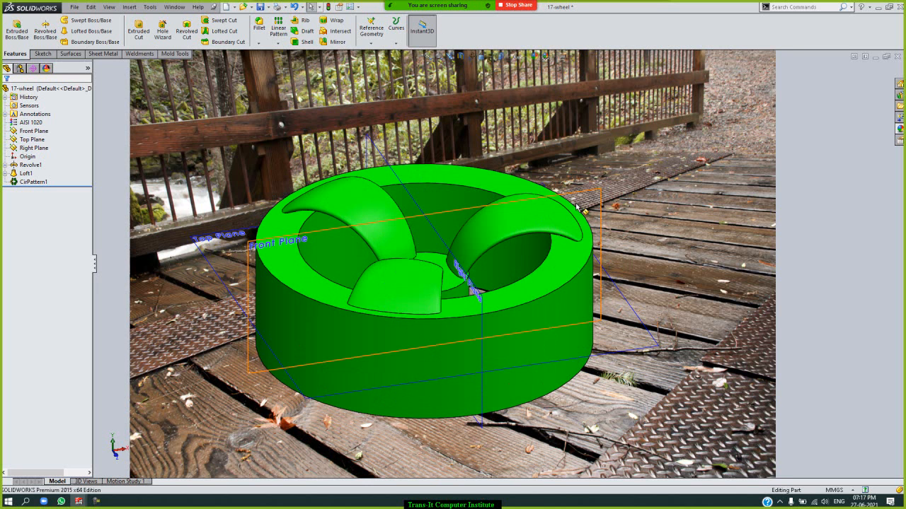
pyautogui.click(556, 62)
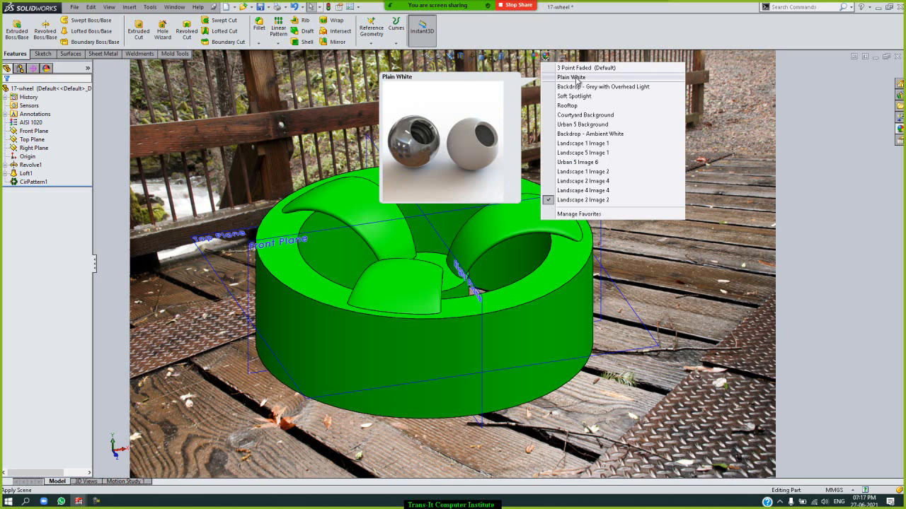
pyautogui.click(578, 78)
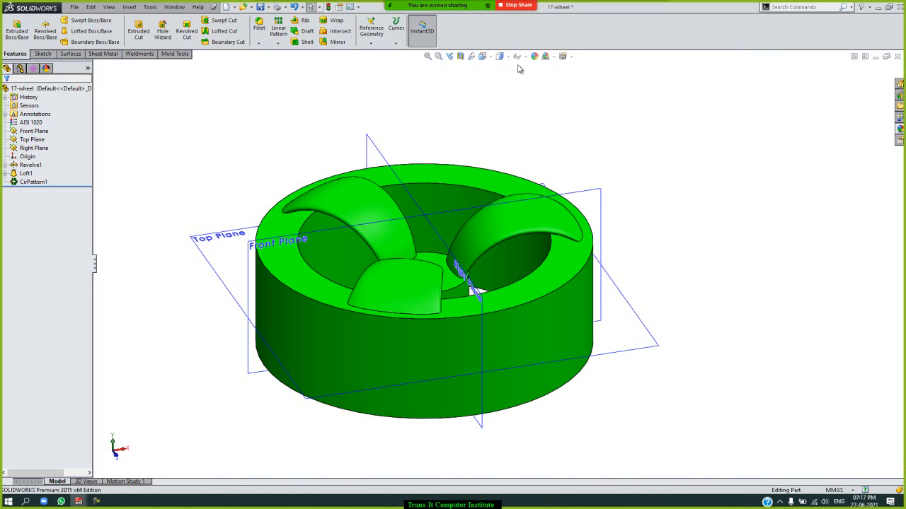
# Turn on Shadows In Shaded Mode and Ambient Occlusion for the wheel's display
pyautogui.click(571, 58)
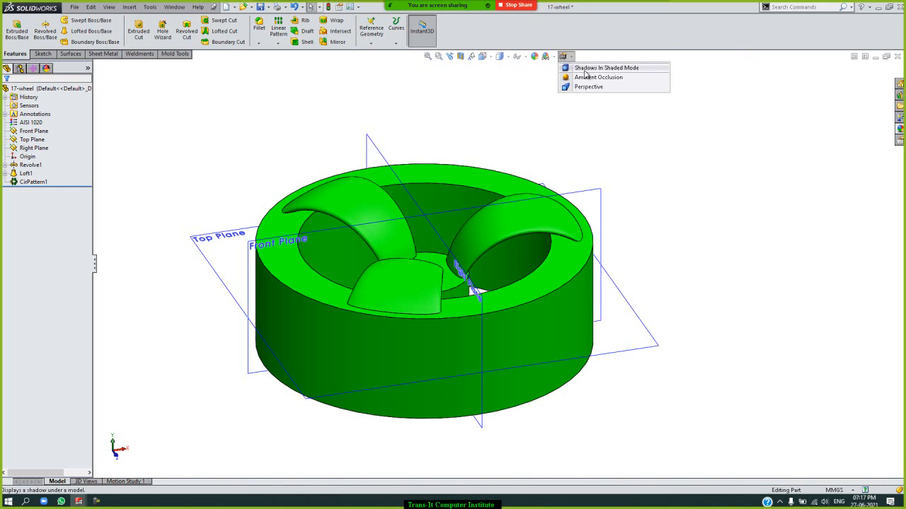
pyautogui.click(585, 69)
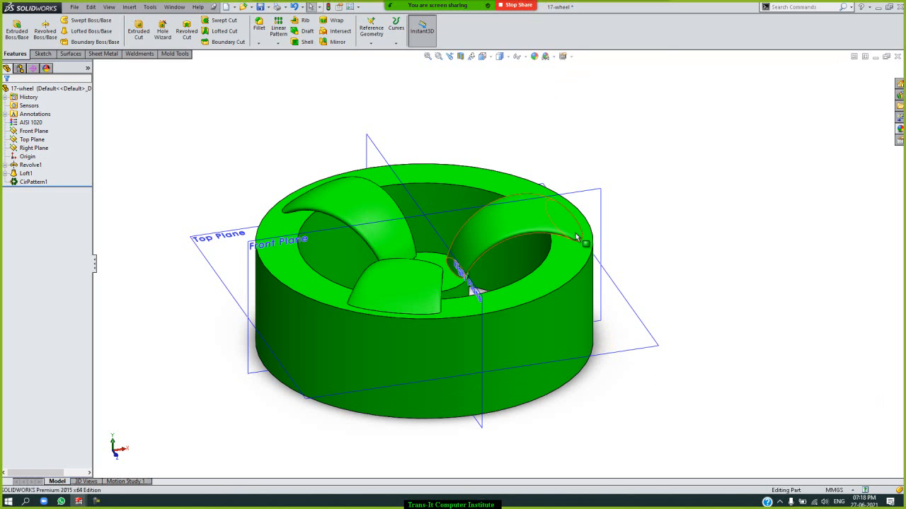
pyautogui.click(562, 56)
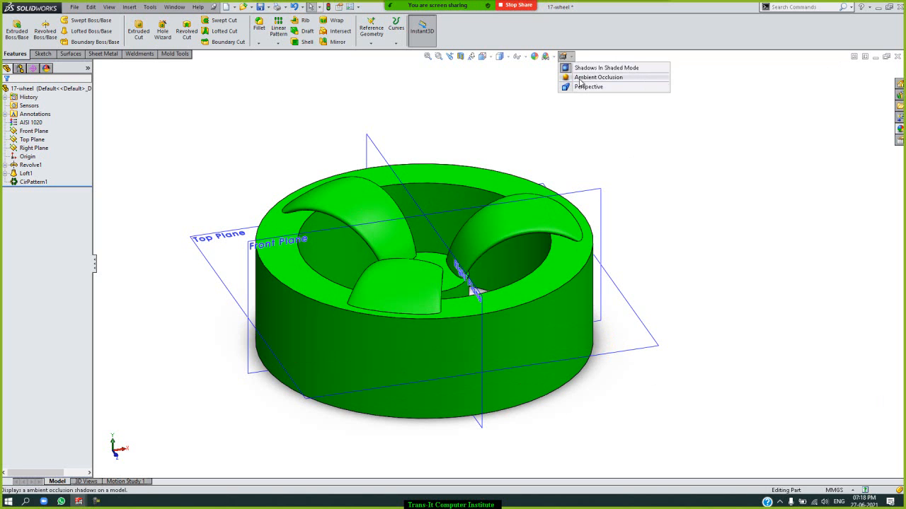
pyautogui.click(580, 82)
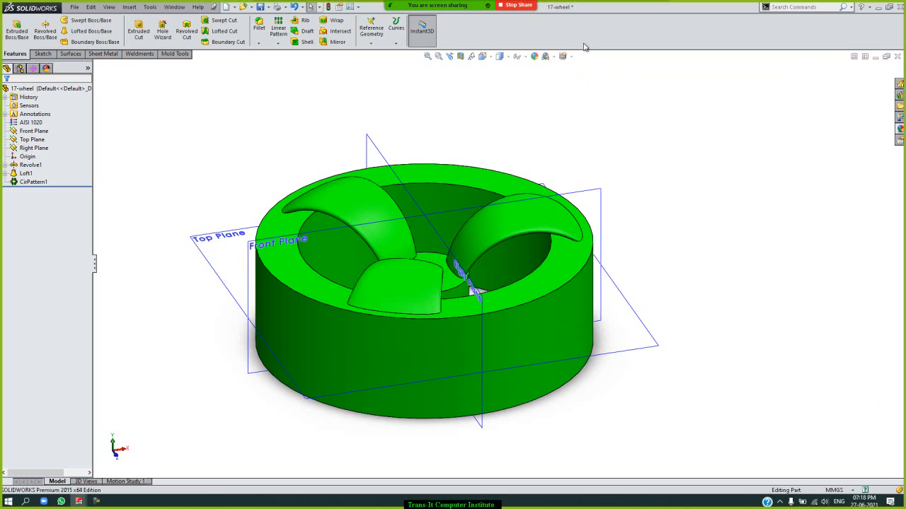
# Switch the wheel's Perspective display on, off and on again to compare the two views
pyautogui.click(570, 57)
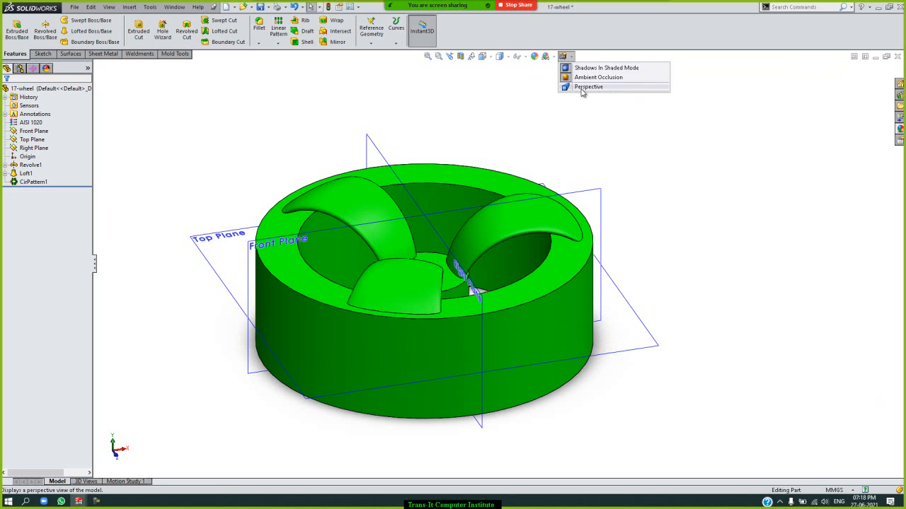
pyautogui.click(588, 87)
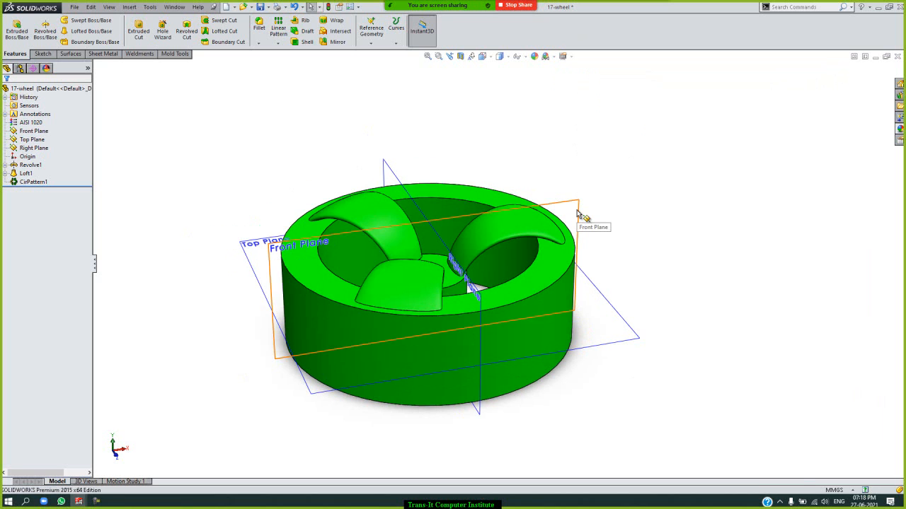
pyautogui.click(568, 58)
pyautogui.click(570, 86)
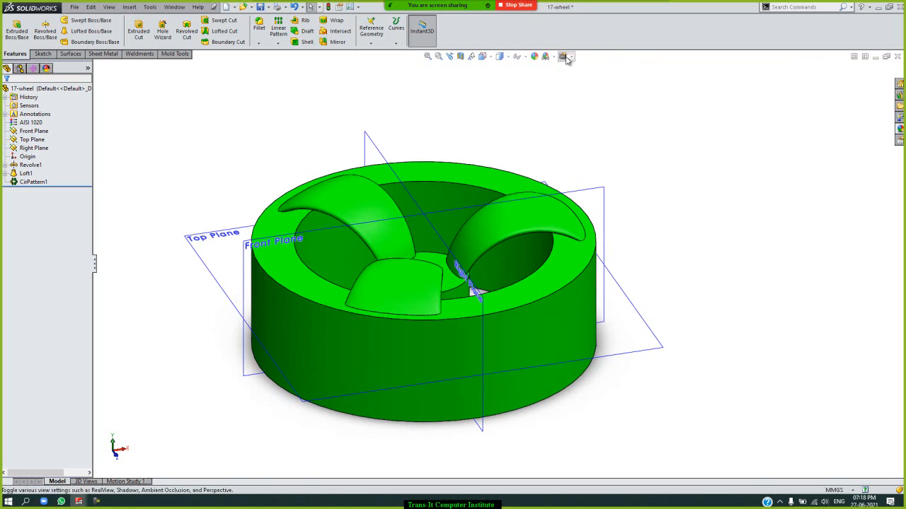
pyautogui.click(567, 59)
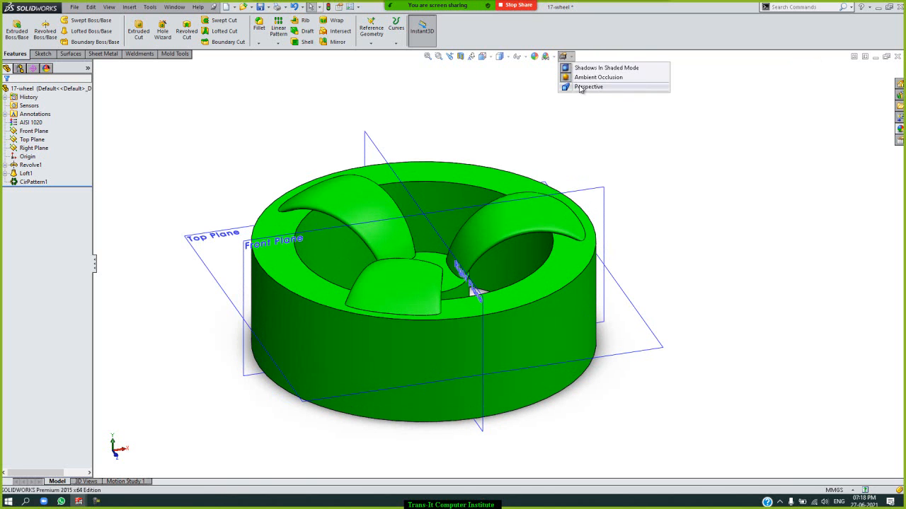
pyautogui.click(580, 87)
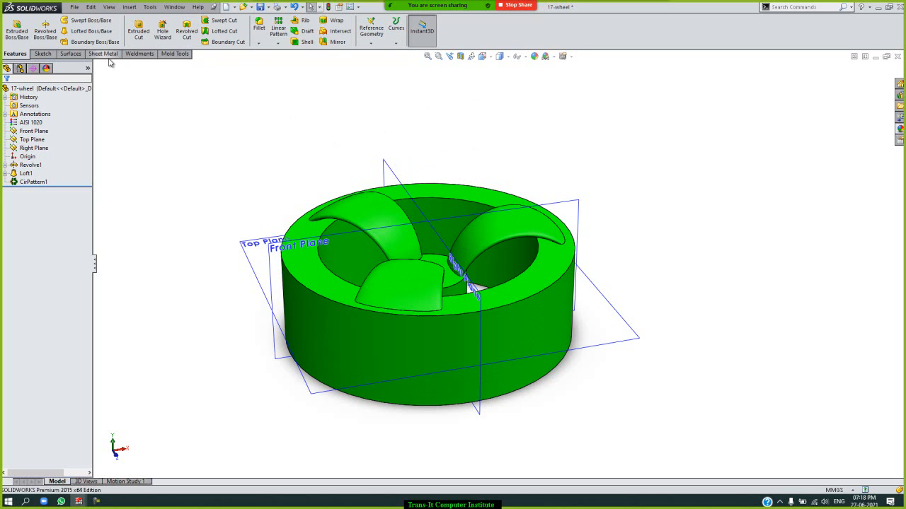
# Enable the PhotoView 360 add-in for the current session and look over its rendering commands
pyautogui.click(158, 8)
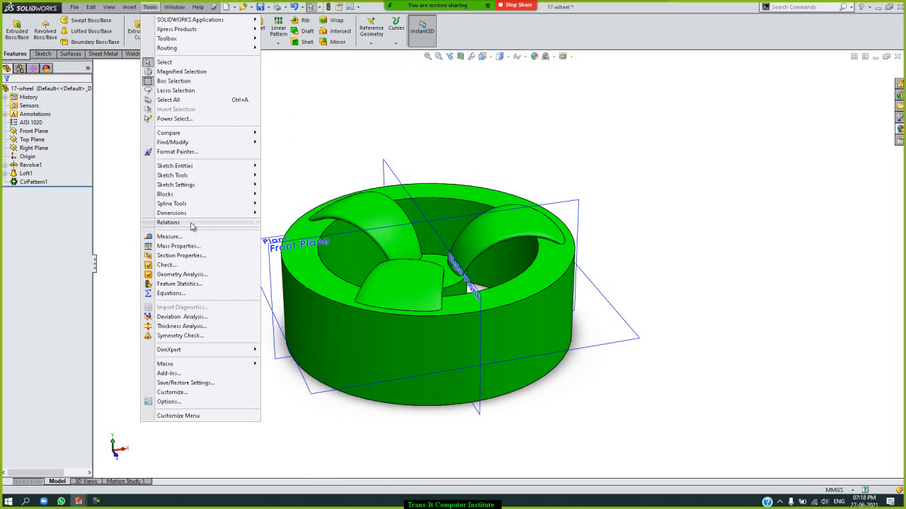
pyautogui.moveTo(193, 195)
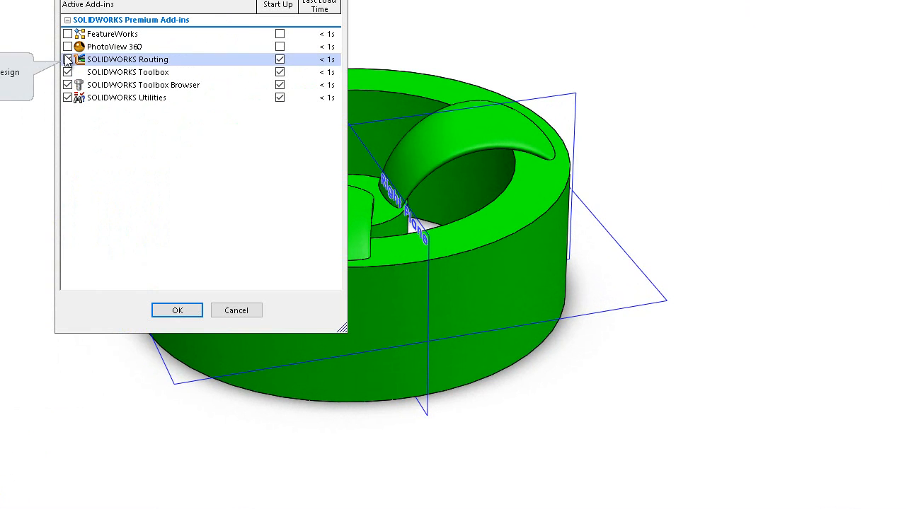
pyautogui.click(67, 47)
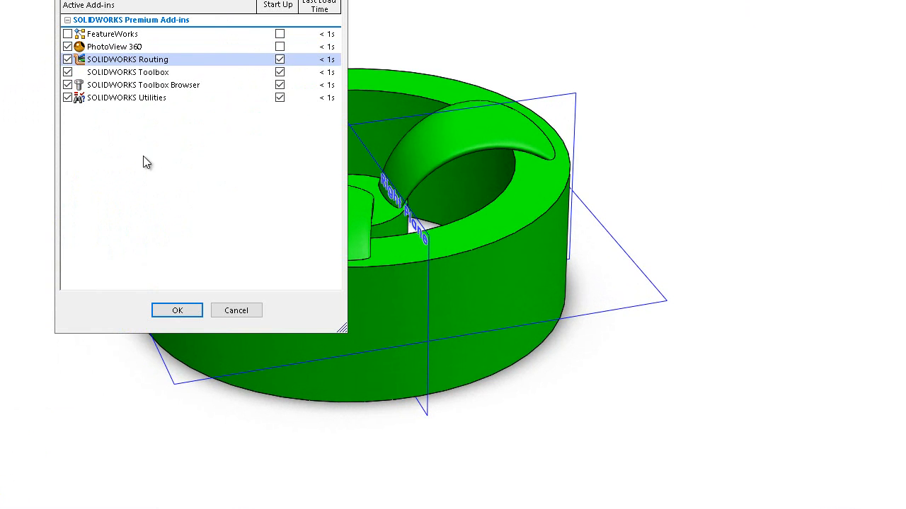
pyautogui.click(196, 311)
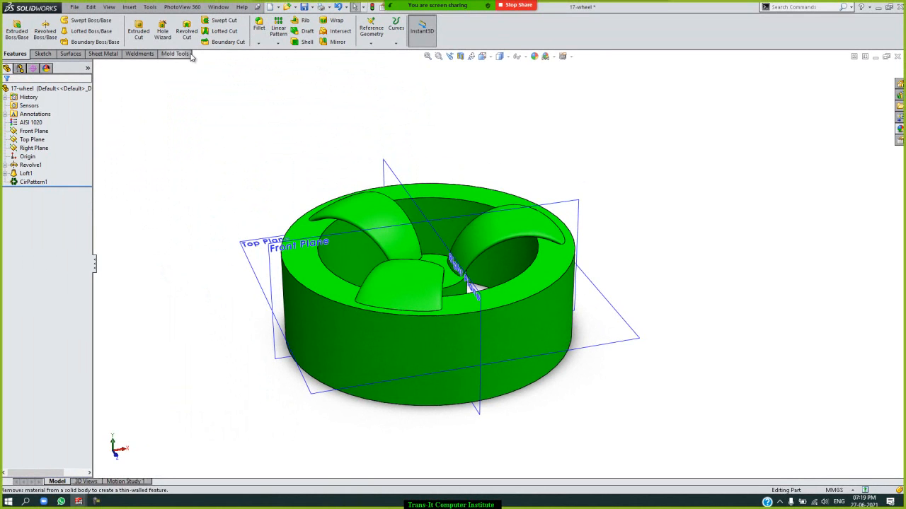
pyautogui.click(195, 8)
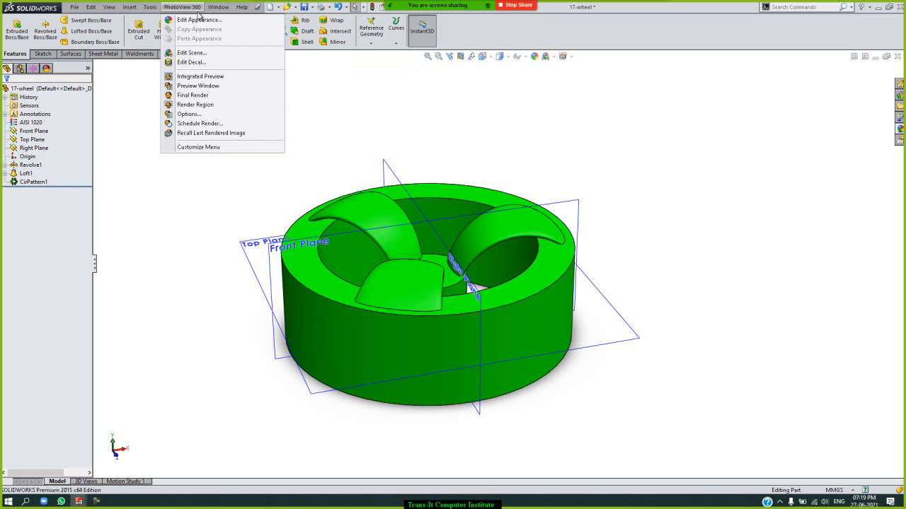
pyautogui.click(455, 110)
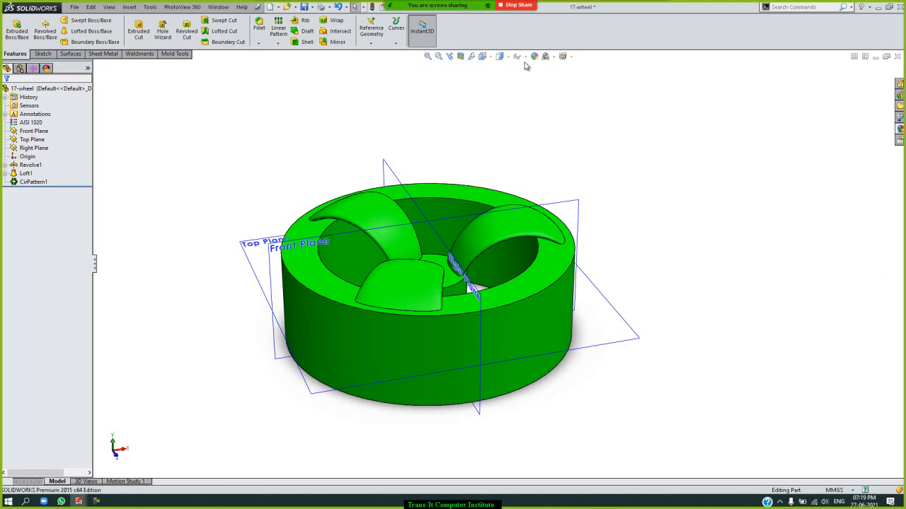
# Switch the wheel to the Trimetric view orientation for a close look at its spokes
pyautogui.click(487, 57)
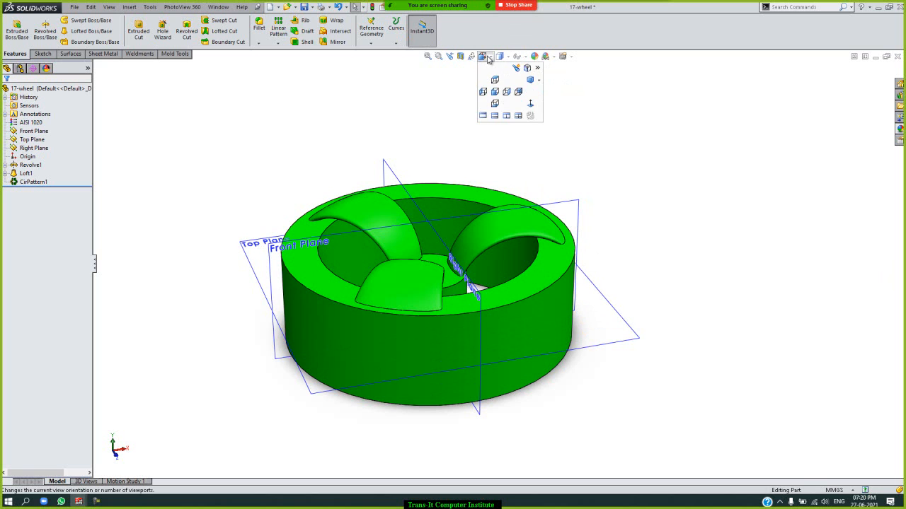
pyautogui.click(539, 85)
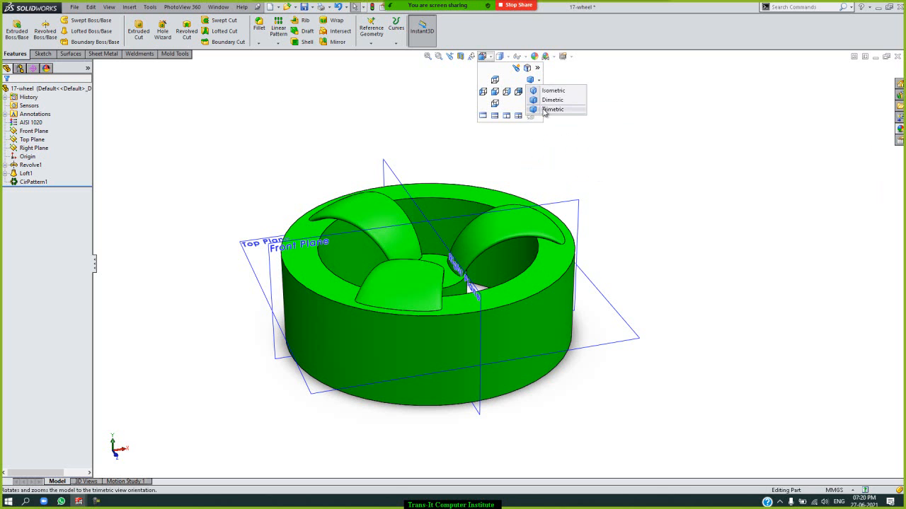
pyautogui.click(552, 109)
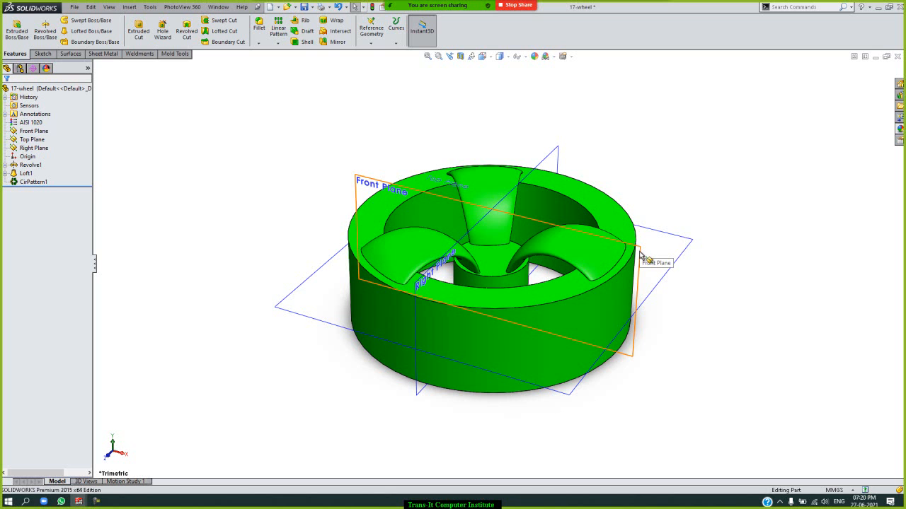
pyautogui.scroll(-2, 645, 259)
pyautogui.scroll(-2, 645, 259)
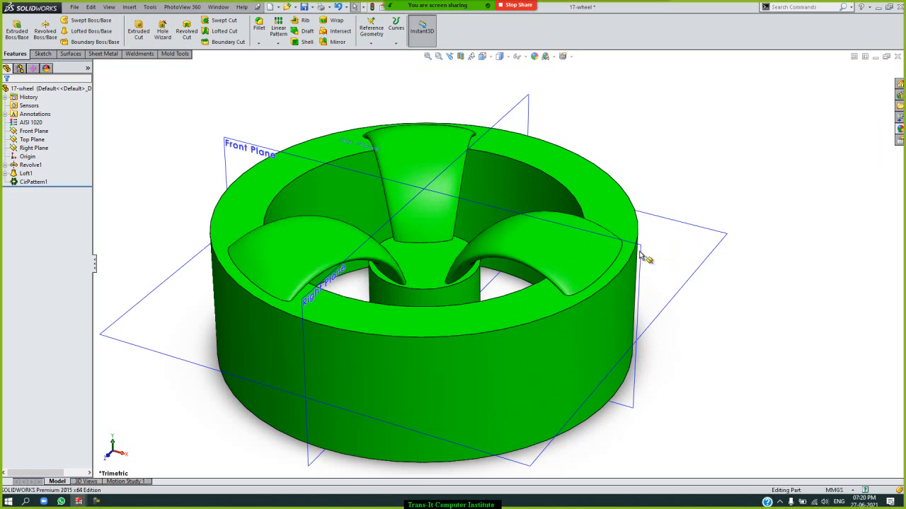
pyautogui.scroll(-2, 645, 259)
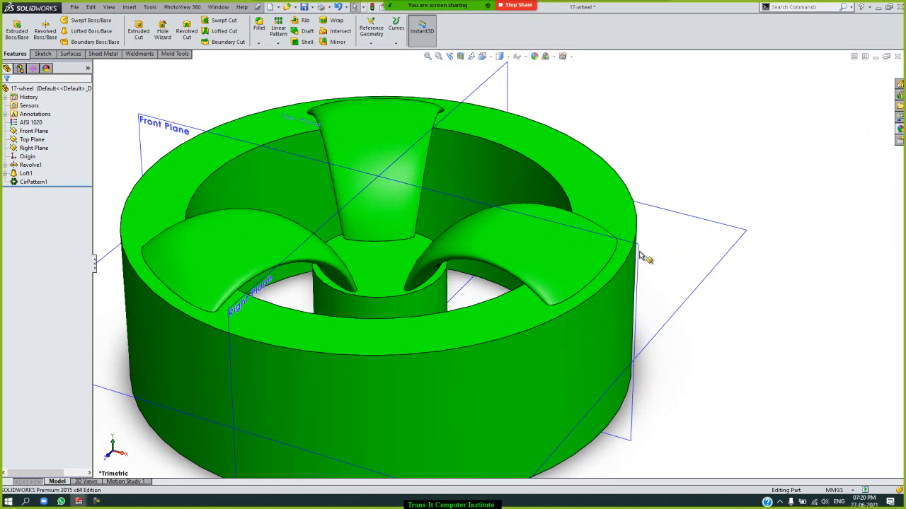
pyautogui.click(427, 55)
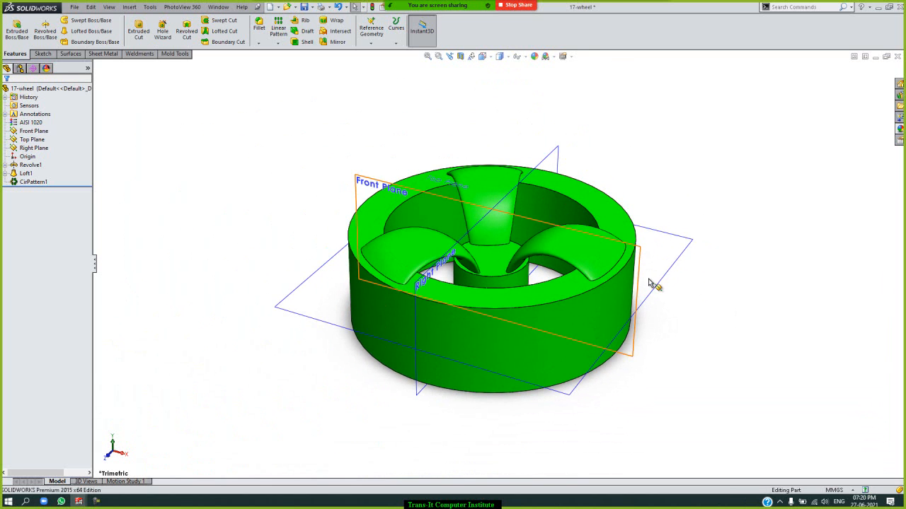
pyautogui.scroll(-3, 648, 285)
pyautogui.scroll(-1, 641, 298)
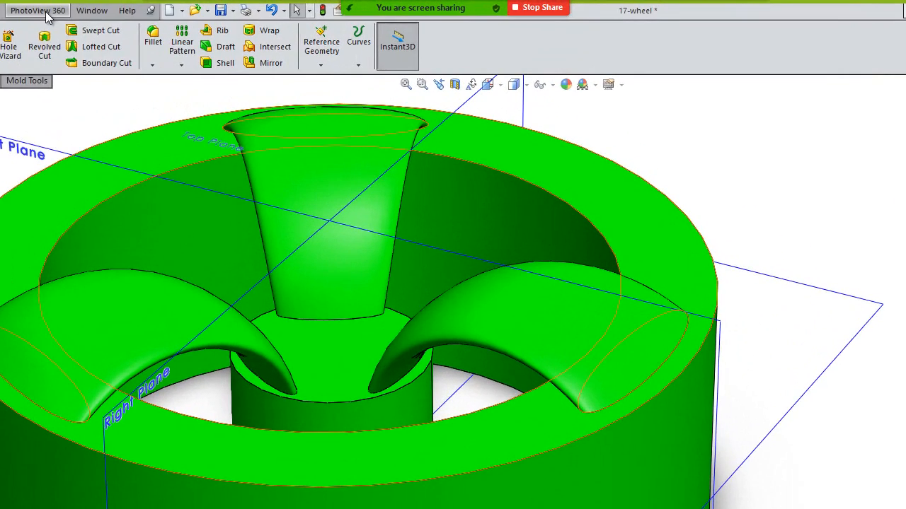
# Open the wheel's scene for editing through PhotoView 360 and move its settings clear of the feature tree
pyautogui.click(47, 13)
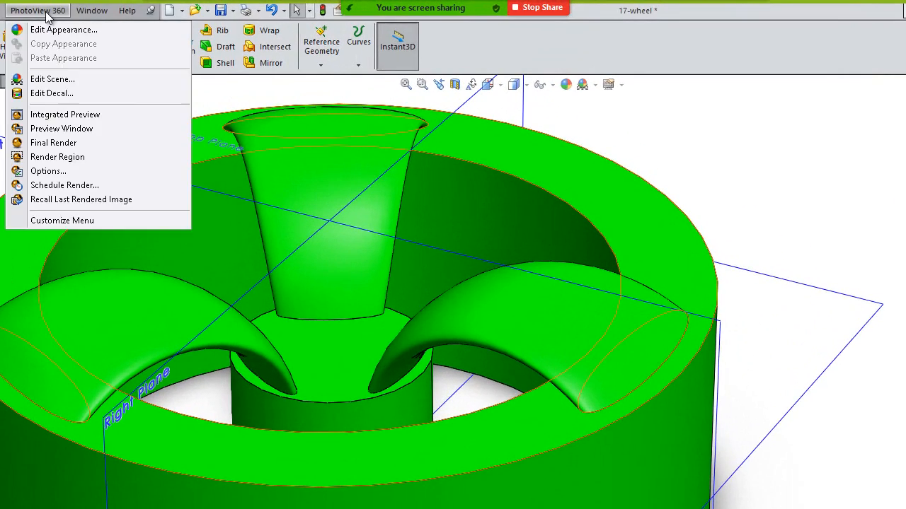
pyautogui.click(85, 84)
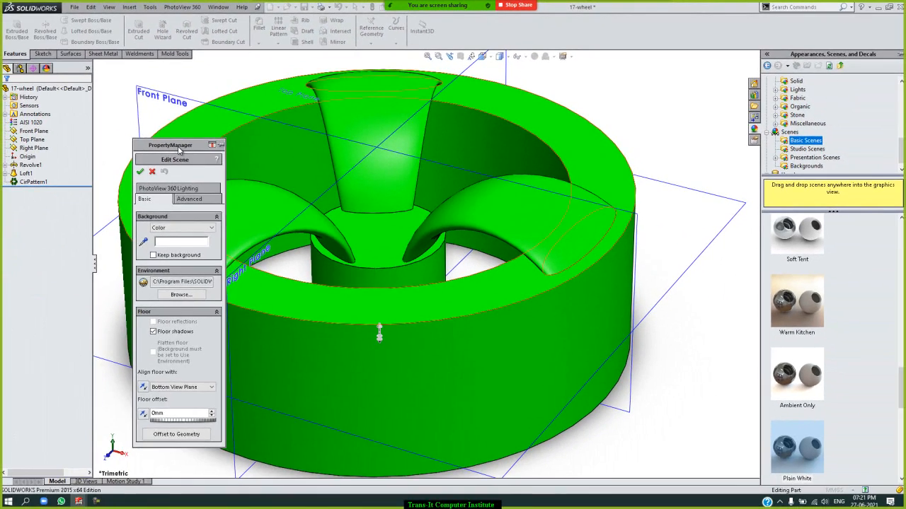
pyautogui.moveTo(132, 183); pyautogui.dragTo(201, 59)
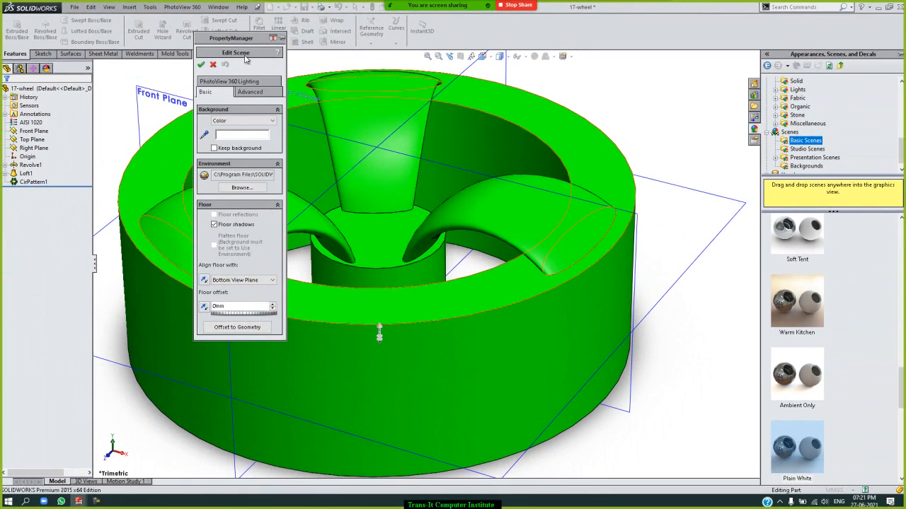
# Set the scene's environment image to urban01-bg_05 from the background textures folder
pyautogui.click(241, 187)
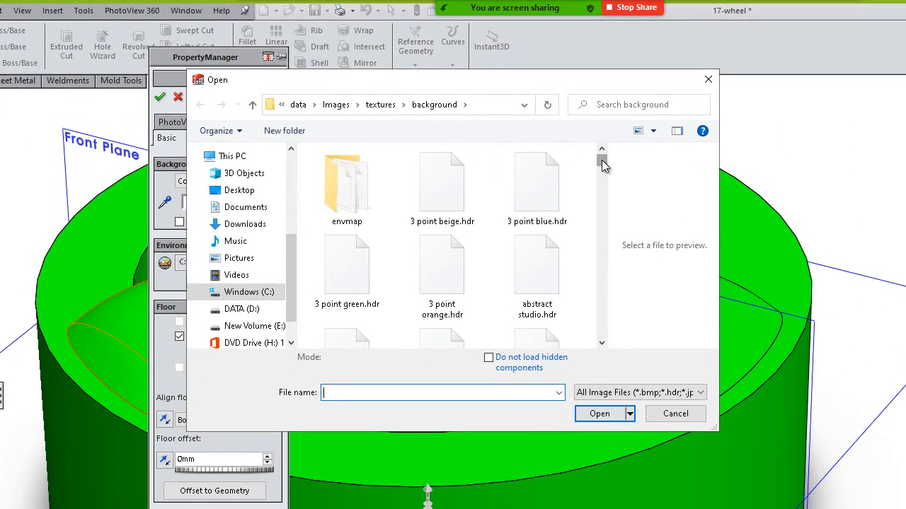
pyautogui.moveTo(601, 160); pyautogui.dragTo(602, 278)
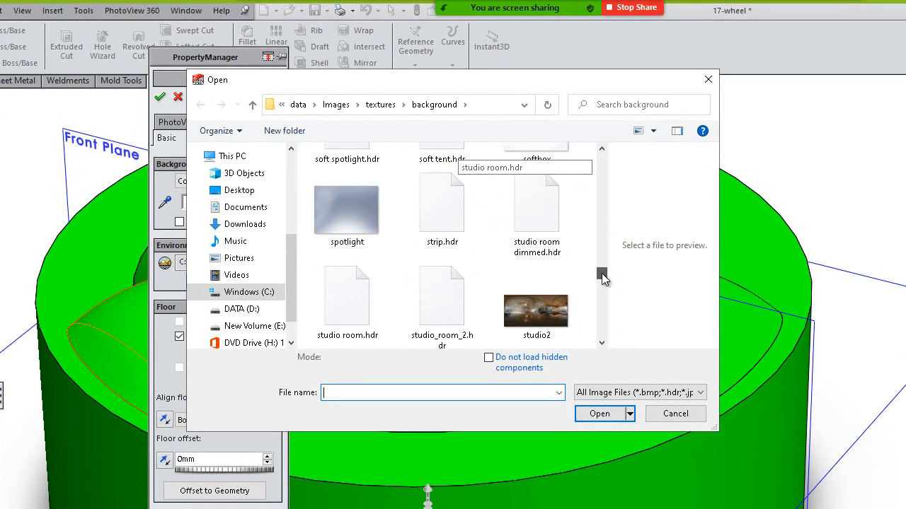
pyautogui.moveTo(601, 274); pyautogui.dragTo(601, 288)
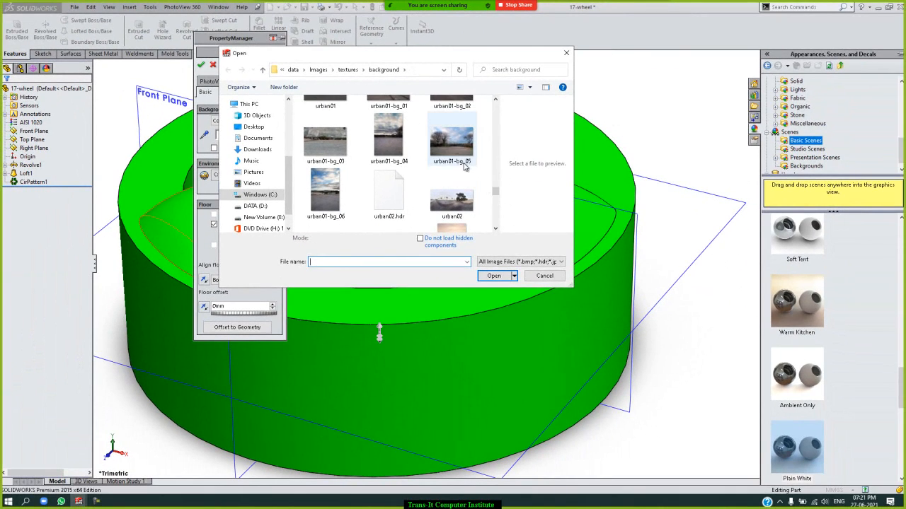
pyautogui.click(461, 152)
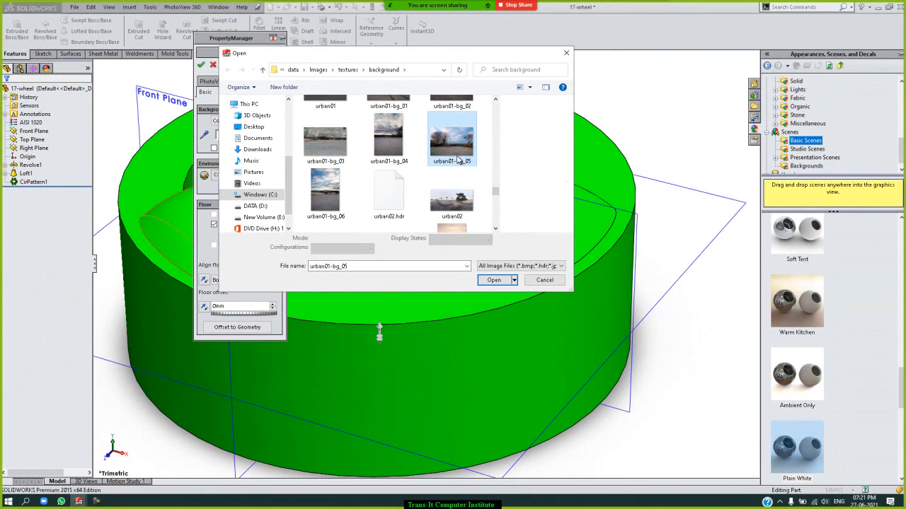
pyautogui.click(486, 282)
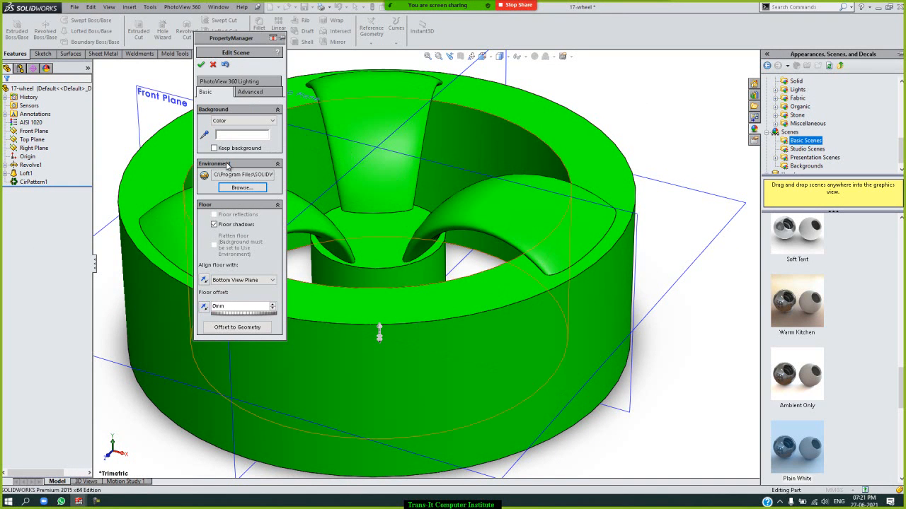
# Set the scene's environment image to courtyard from the background textures folder
pyautogui.click(238, 187)
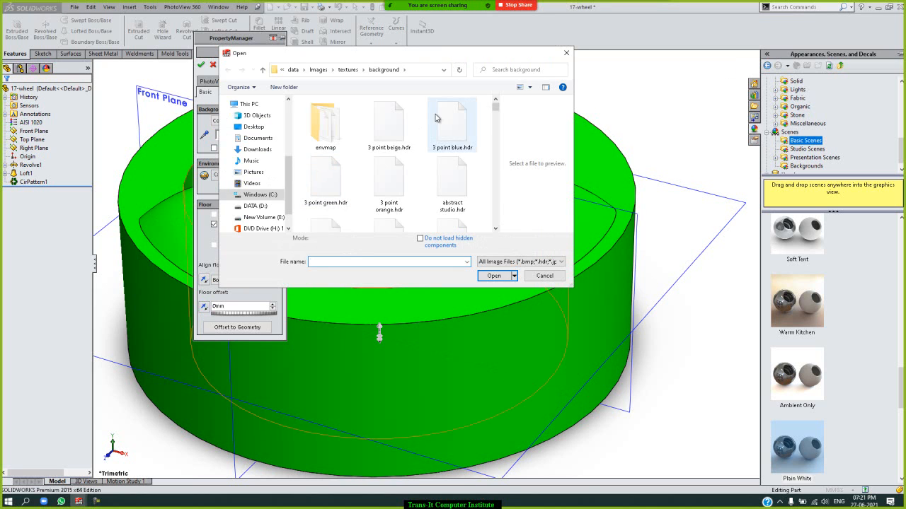
pyautogui.scroll(-3, 393, 137)
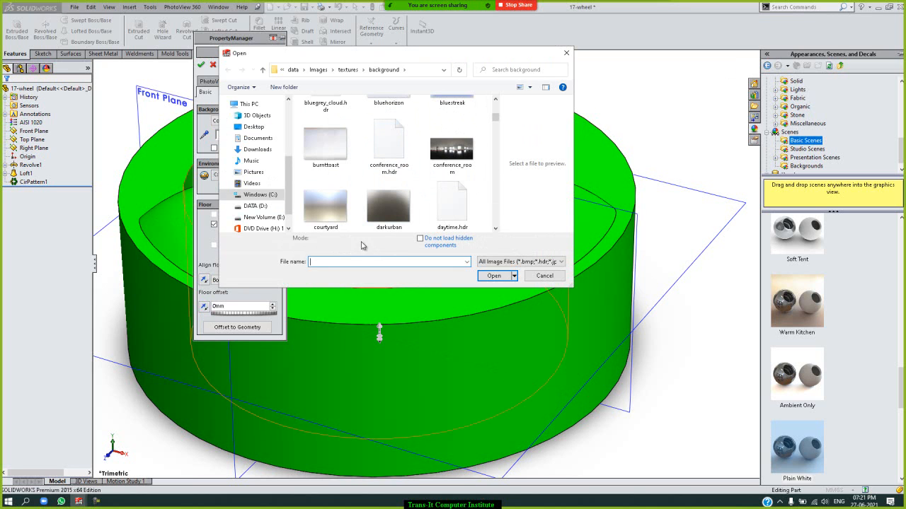
pyautogui.click(332, 216)
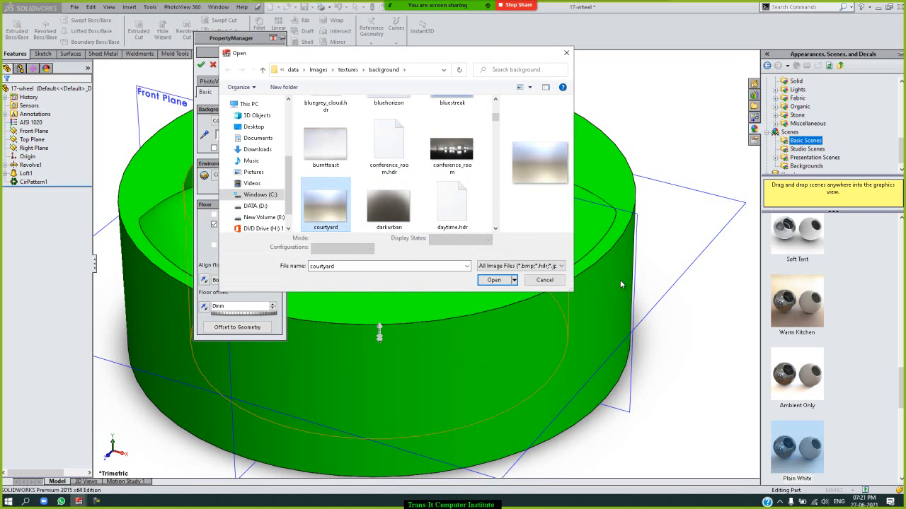
pyautogui.click(490, 280)
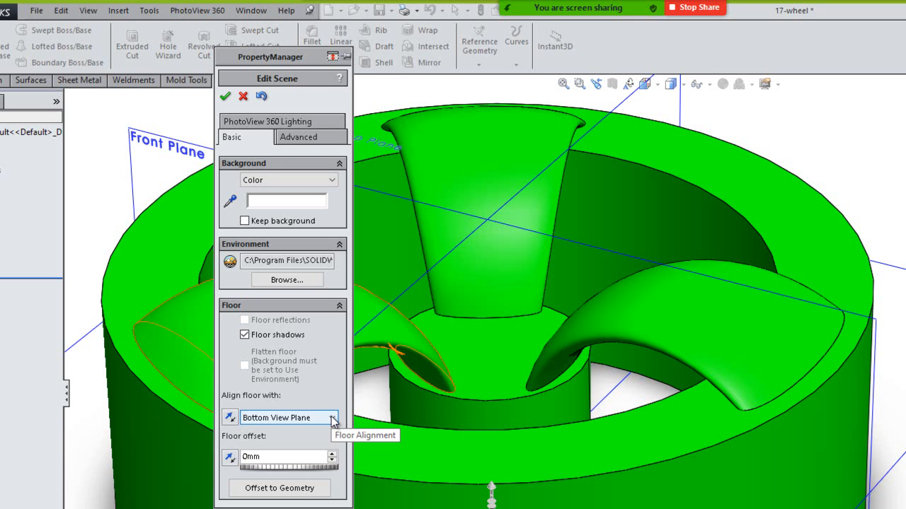
# Review the floor alignment choices, turn on Keep background and apply the scene settings
pyautogui.click(333, 419)
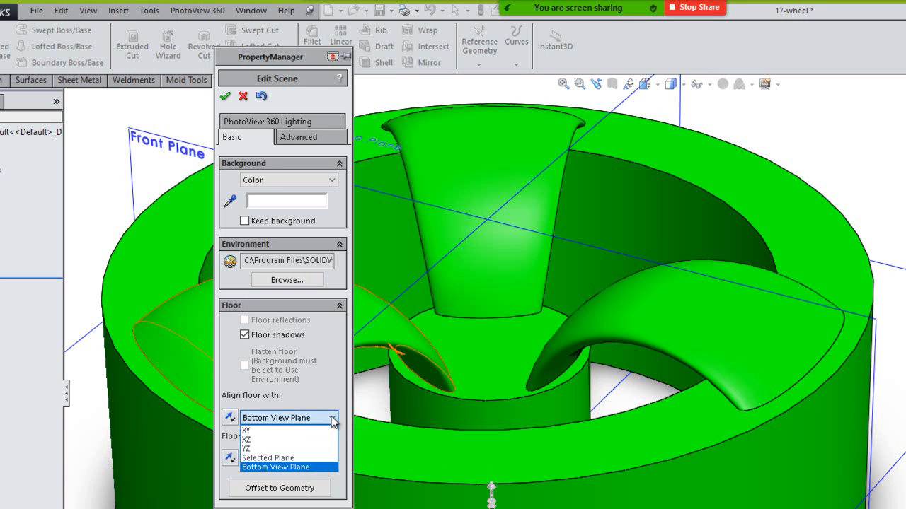
pyautogui.click(333, 419)
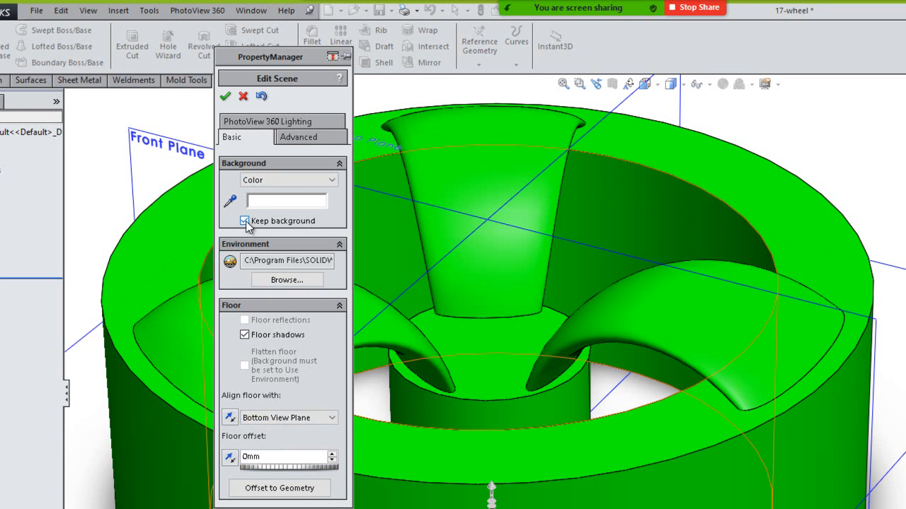
pyautogui.click(226, 98)
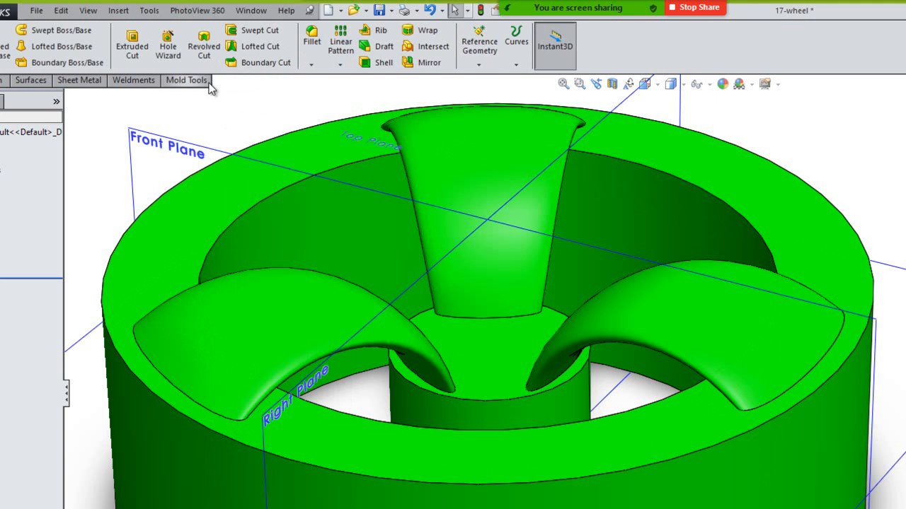
# Reopen the scene for editing with its settings widened to show the full environment path, and check the background color choices
pyautogui.click(196, 10)
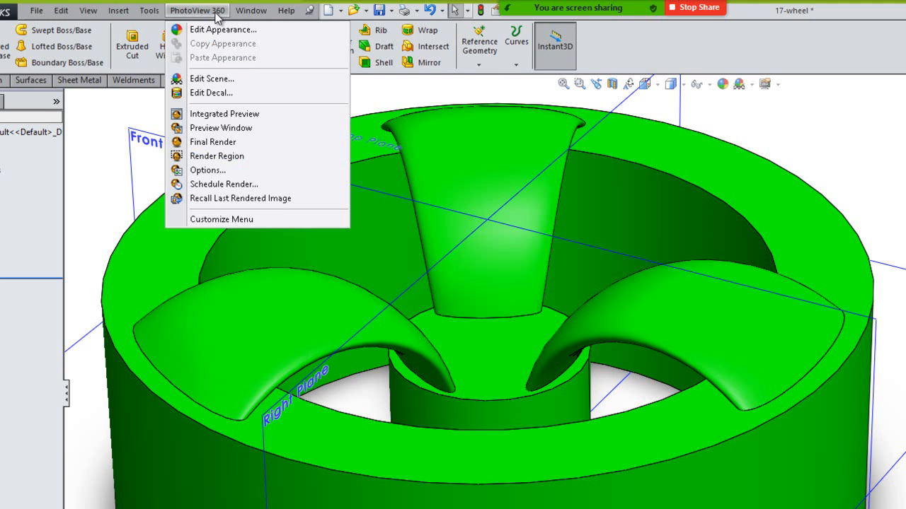
pyautogui.click(209, 79)
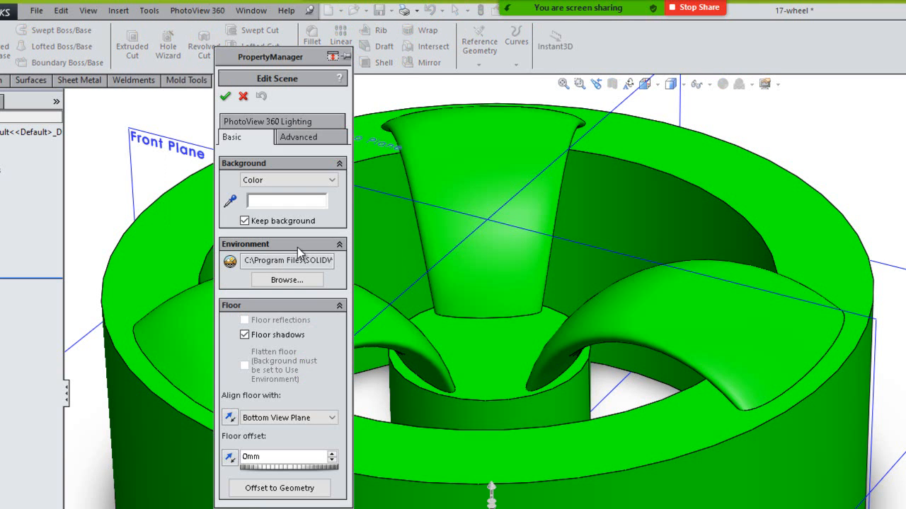
pyautogui.moveTo(352, 122); pyautogui.dragTo(691, 122)
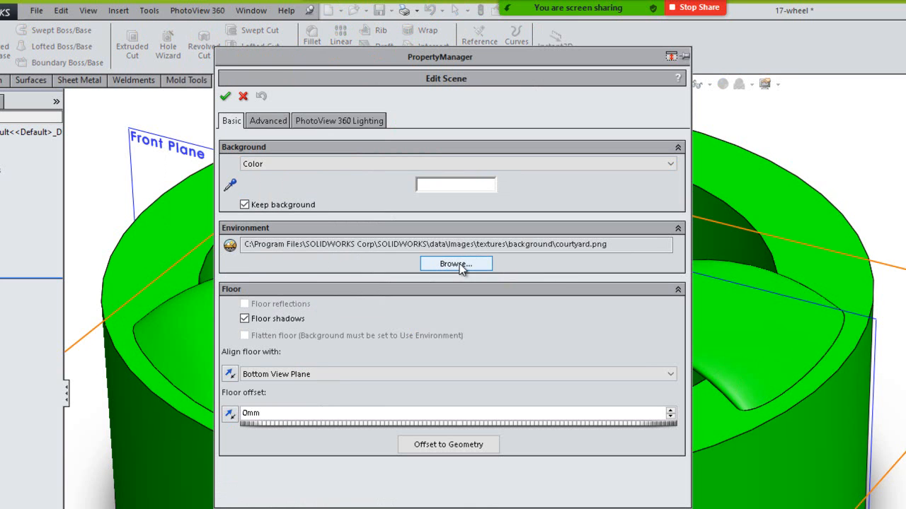
pyautogui.click(451, 184)
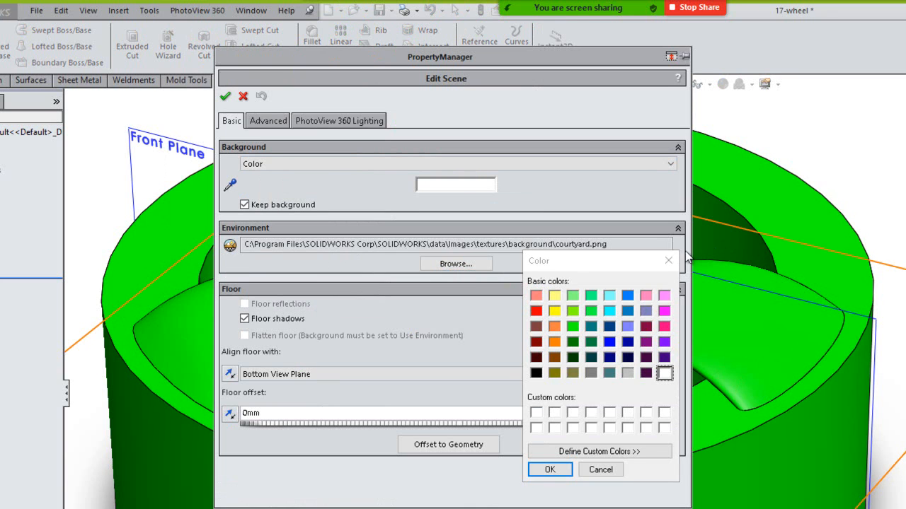
pyautogui.click(668, 260)
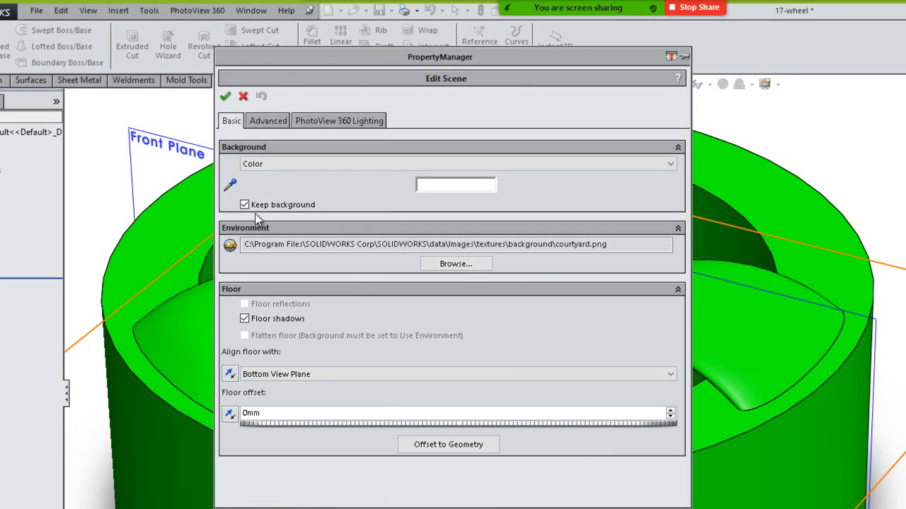
# Turn off Keep background and set the scene's environment image to bluestreak from the background textures folder
pyautogui.click(292, 207)
pyautogui.click(469, 265)
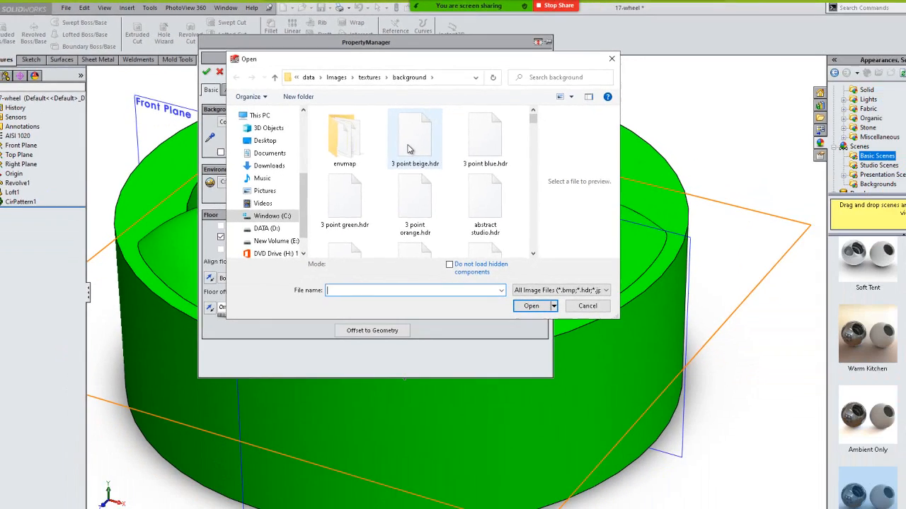
pyautogui.scroll(-5, 497, 199)
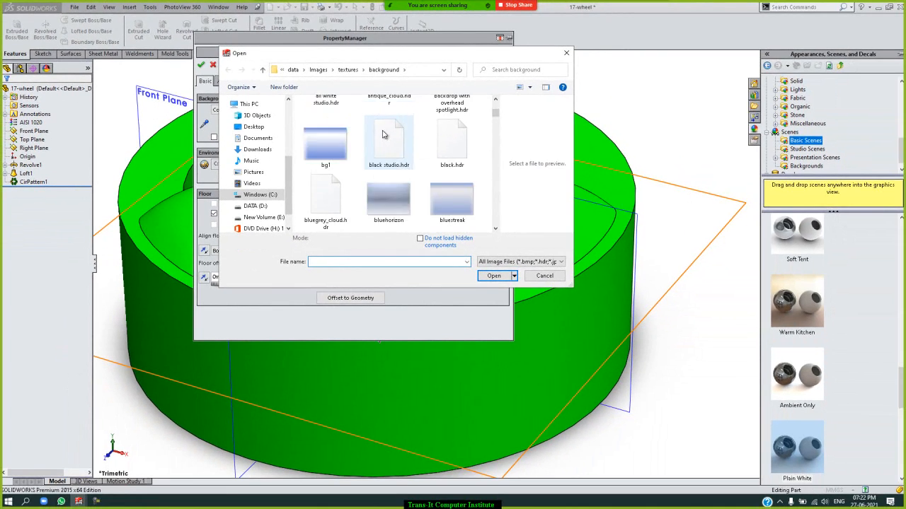
pyautogui.doubleClick(440, 136)
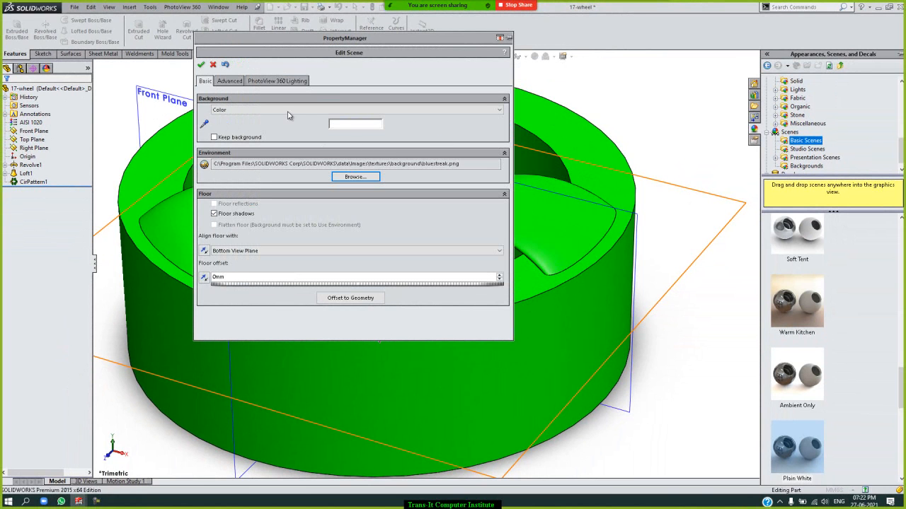
# Examine the scene's floor size and rotation, scene file and PhotoView 360 lighting settings
pyautogui.click(235, 82)
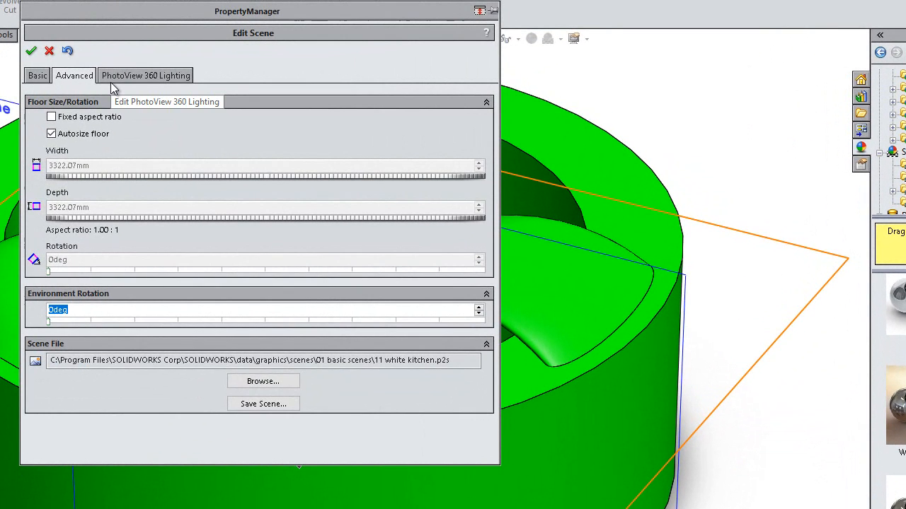
pyautogui.click(131, 82)
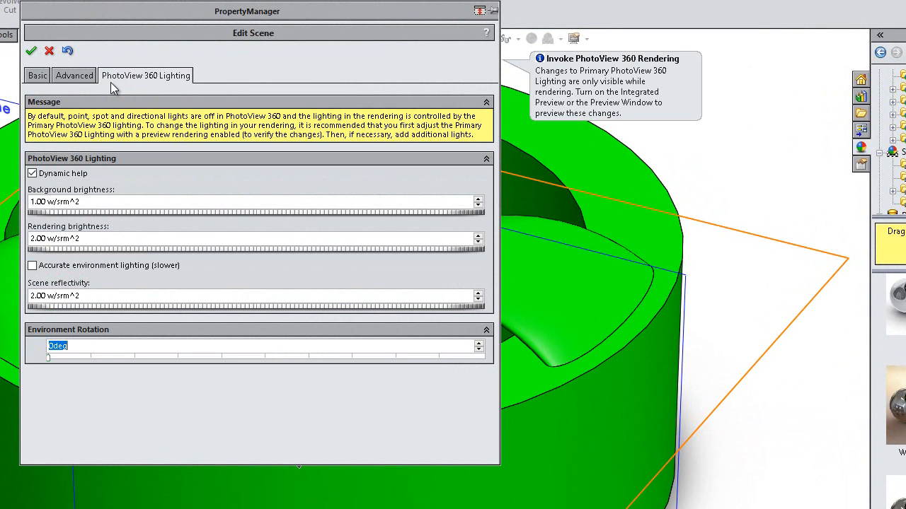
pyautogui.click(46, 80)
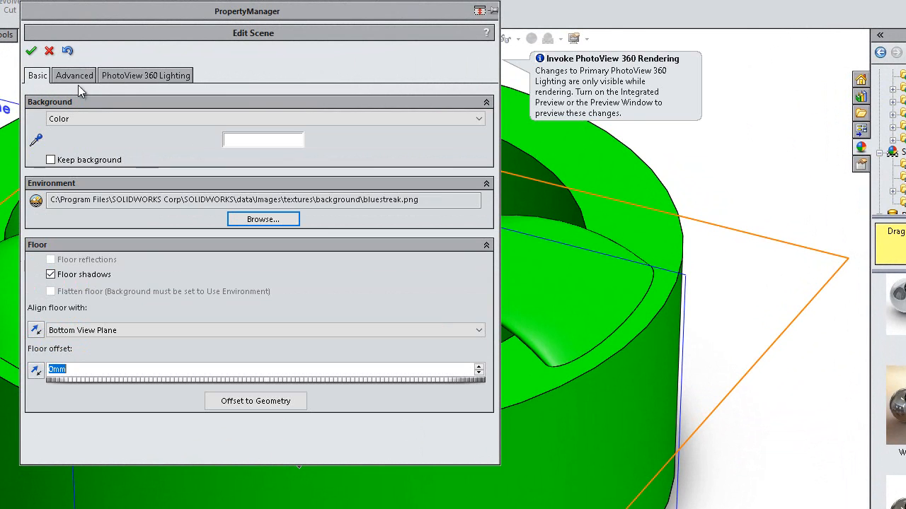
# Set the scene's environment image to daytime from the background textures folder and apply the scene settings
pyautogui.click(272, 219)
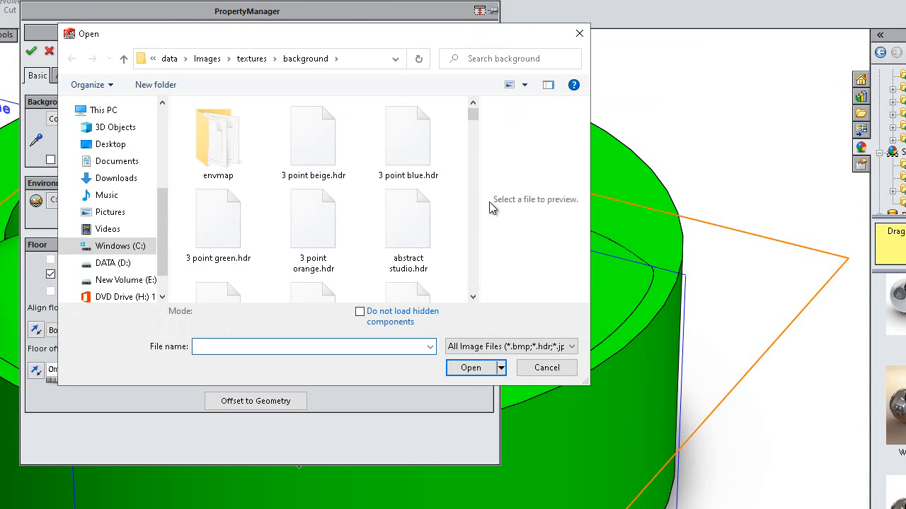
pyautogui.scroll(-3, 432, 196)
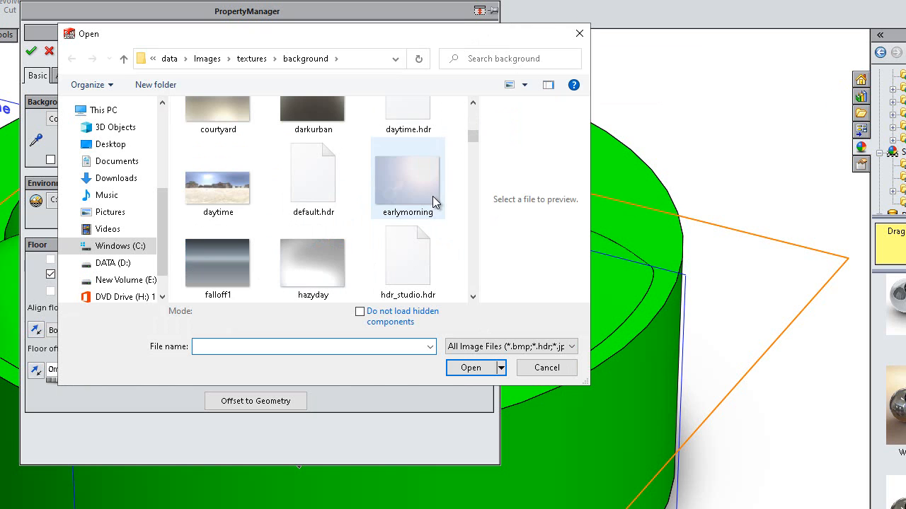
pyautogui.click(233, 120)
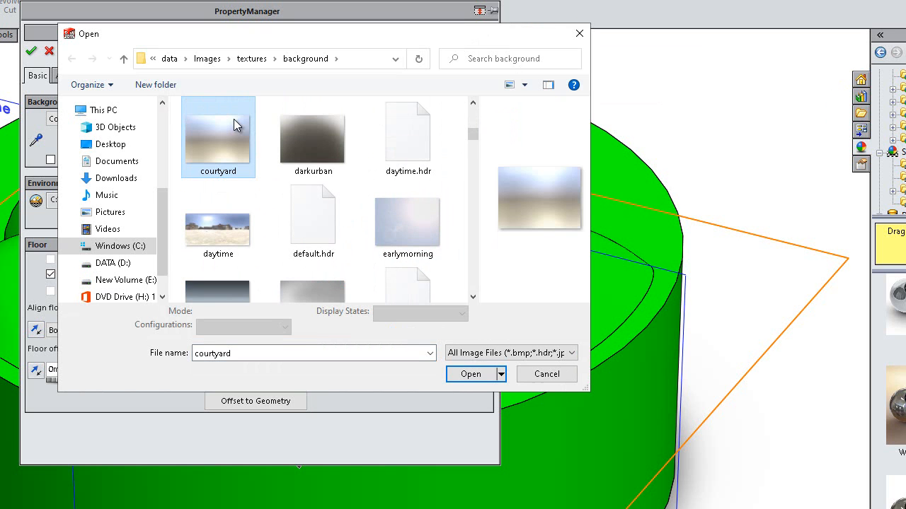
pyautogui.click(231, 227)
pyautogui.click(471, 375)
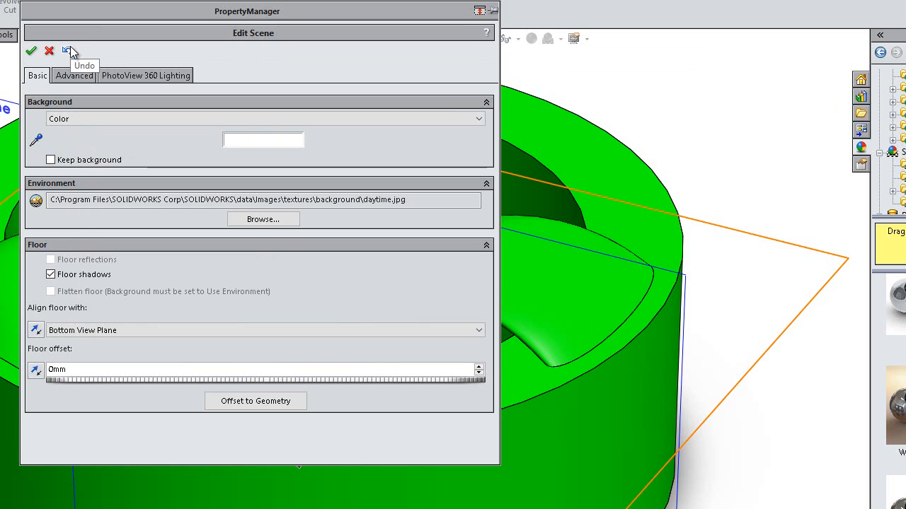
pyautogui.click(31, 51)
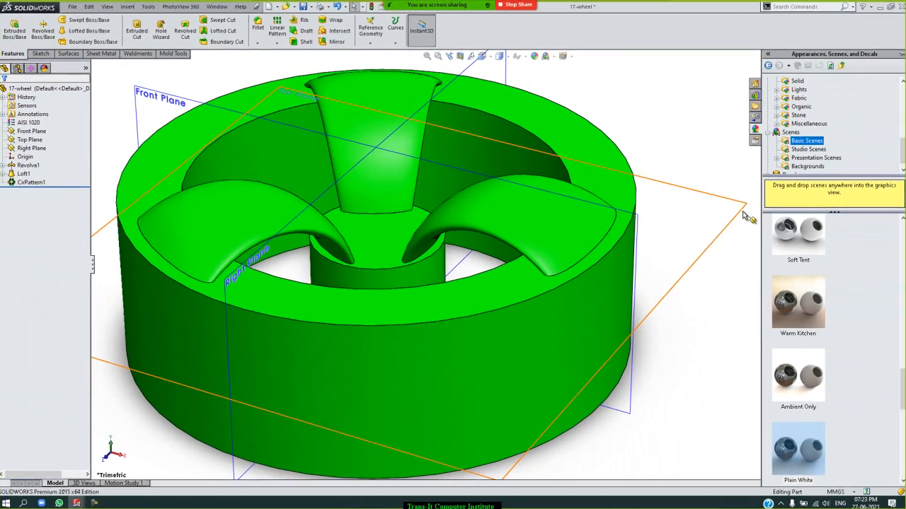
# Fit the wheel in the view and try the Landscape 5 Image 1 and Landscape 2 Image 4 scenes behind it
pyautogui.scroll(-1, 843, 273)
pyautogui.press('f')
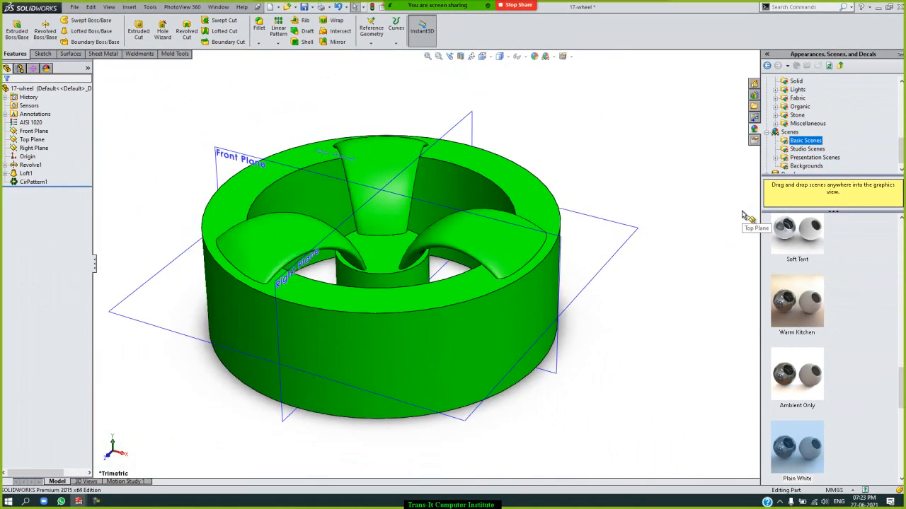
pyautogui.scroll(-5, 893, 264)
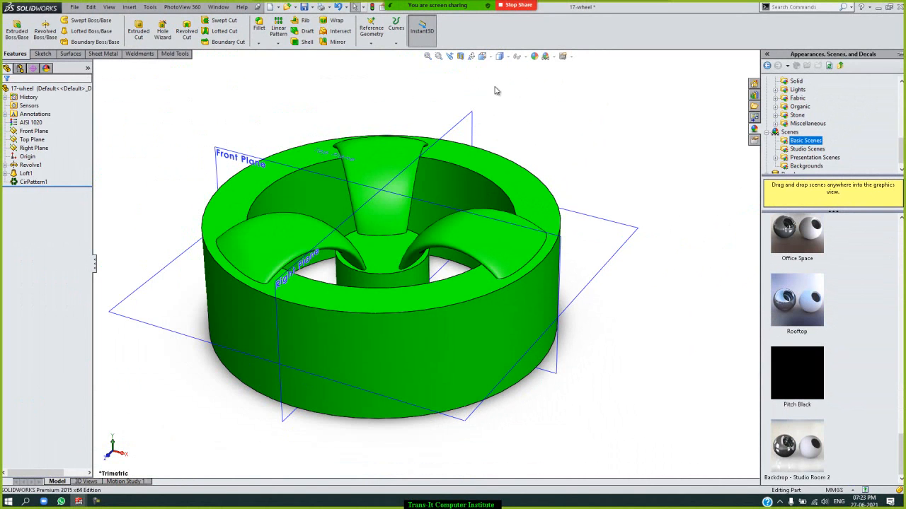
pyautogui.click(554, 57)
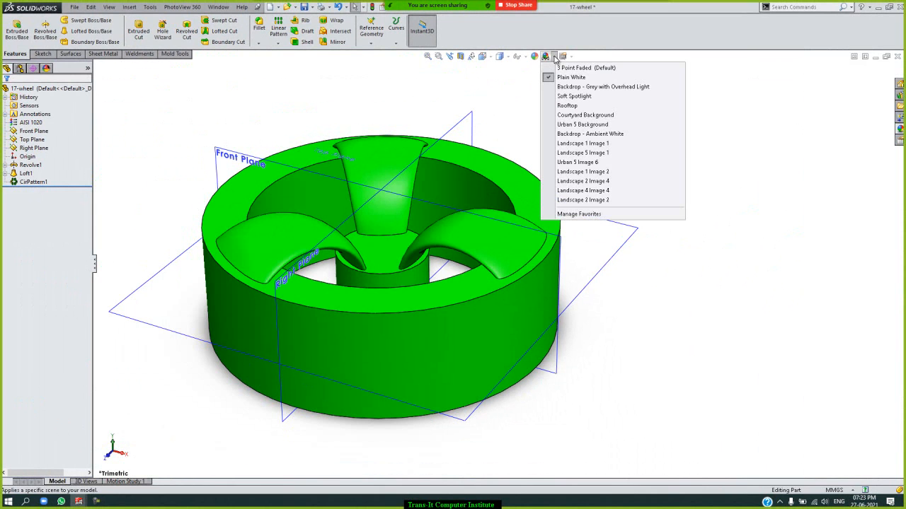
pyautogui.click(626, 154)
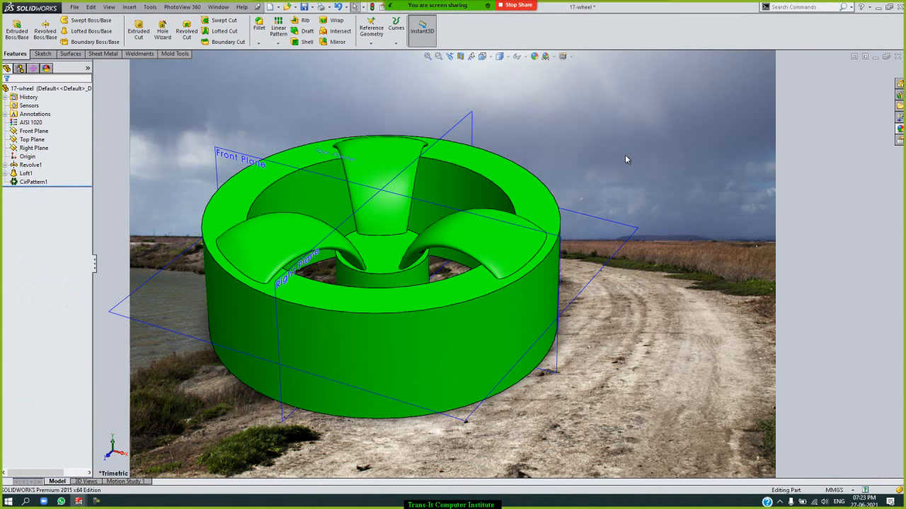
pyautogui.click(546, 57)
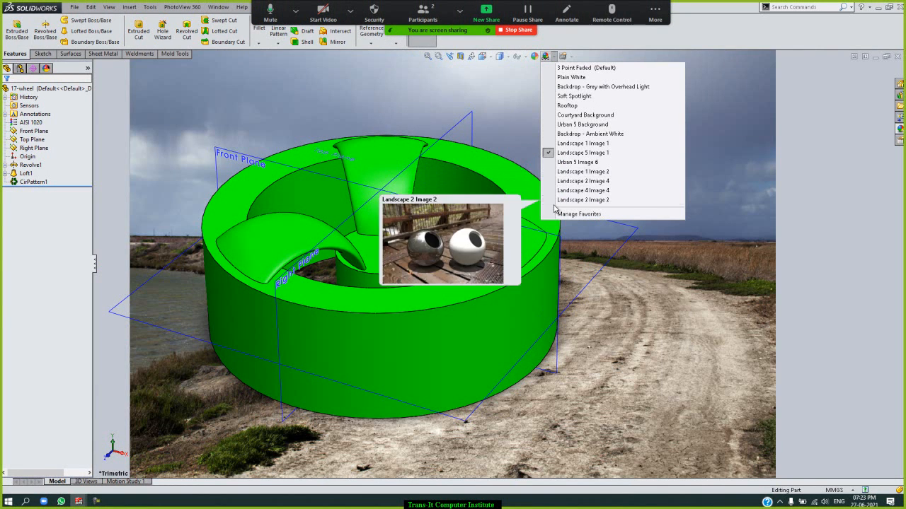
pyautogui.click(580, 181)
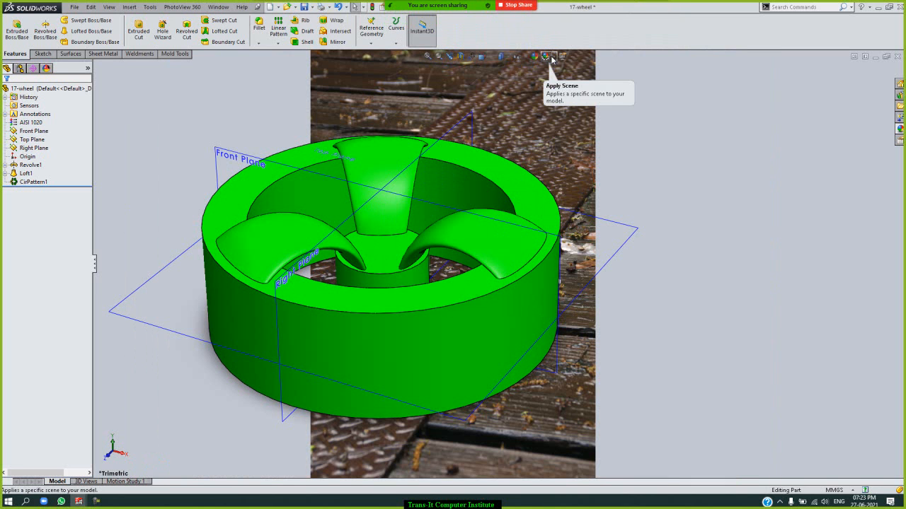
# Apply the Plain White scene to the wheel and set the view orientation to Trimetric
pyautogui.click(551, 58)
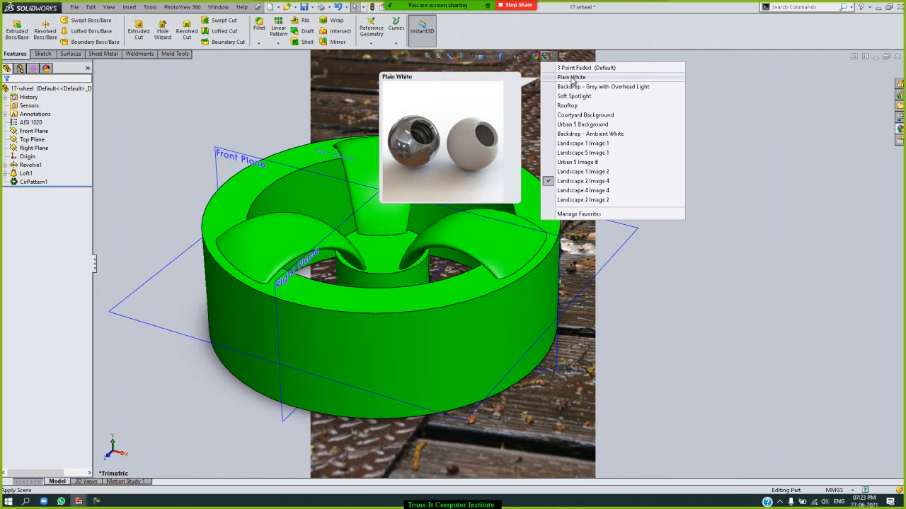
pyautogui.click(571, 77)
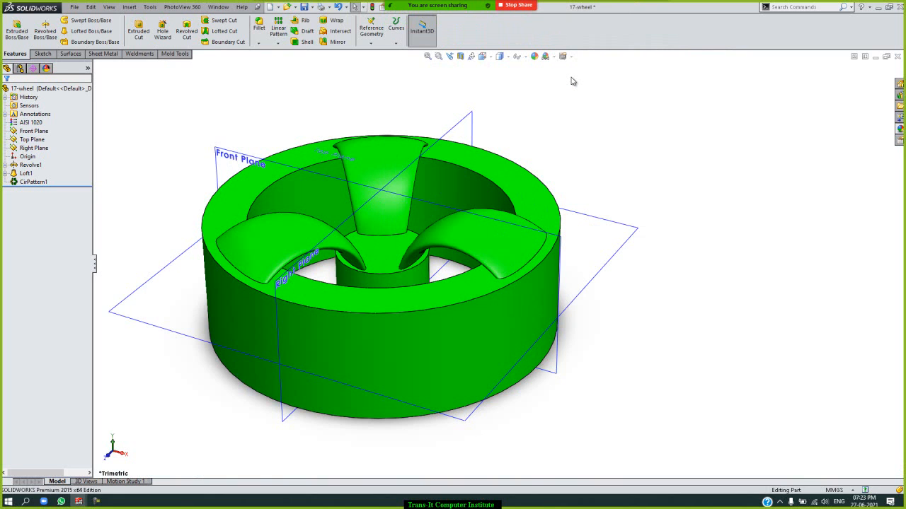
pyautogui.click(488, 57)
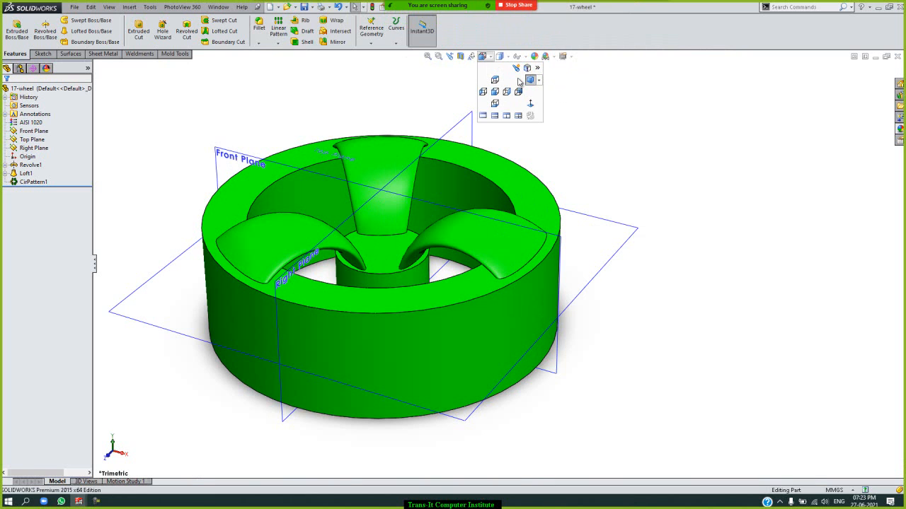
pyautogui.click(539, 80)
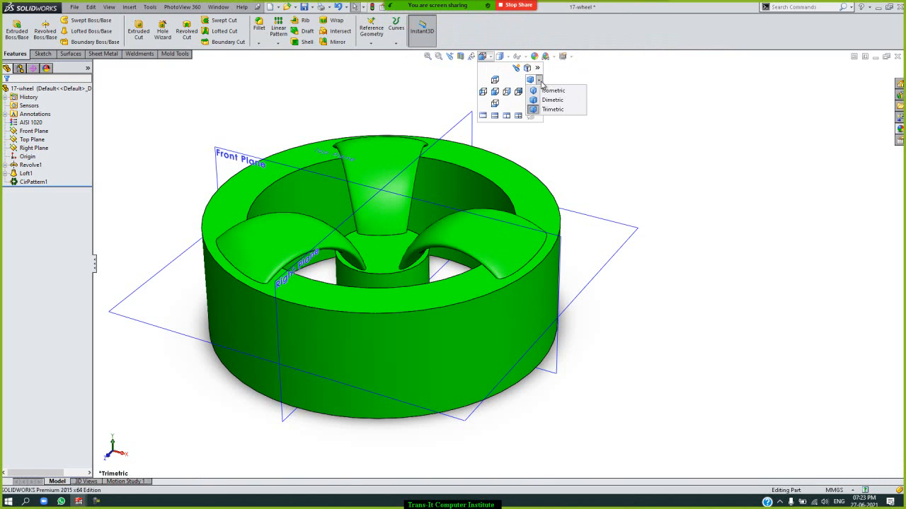
pyautogui.click(558, 110)
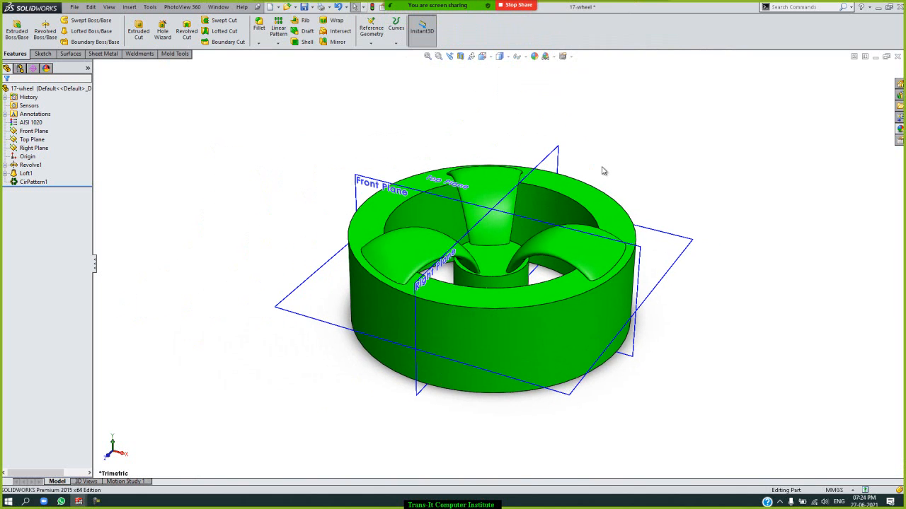
# Zoom in on the wheel and reposition it with the Pan tool so that it fills the graphics area
pyautogui.scroll(-3, 603, 170)
pyautogui.scroll(3, 603, 170)
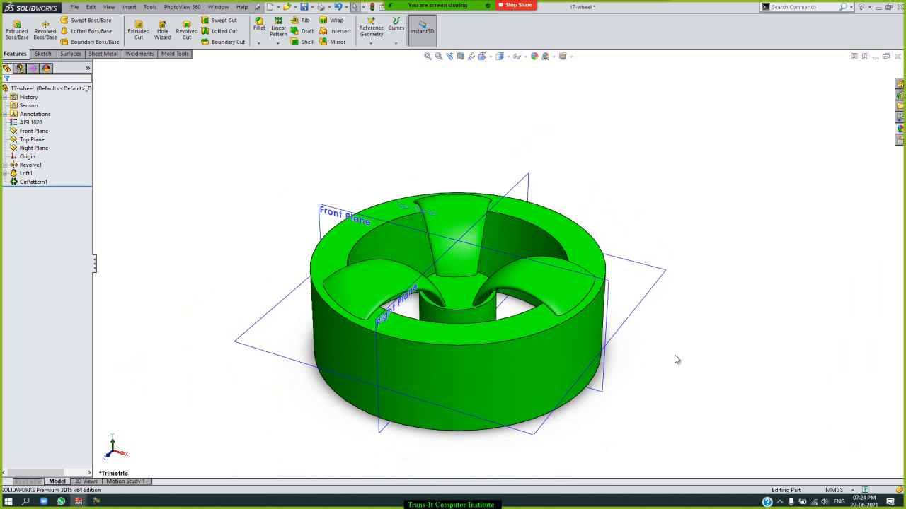
pyautogui.scroll(-1, 594, 388)
pyautogui.scroll(-1, 594, 388)
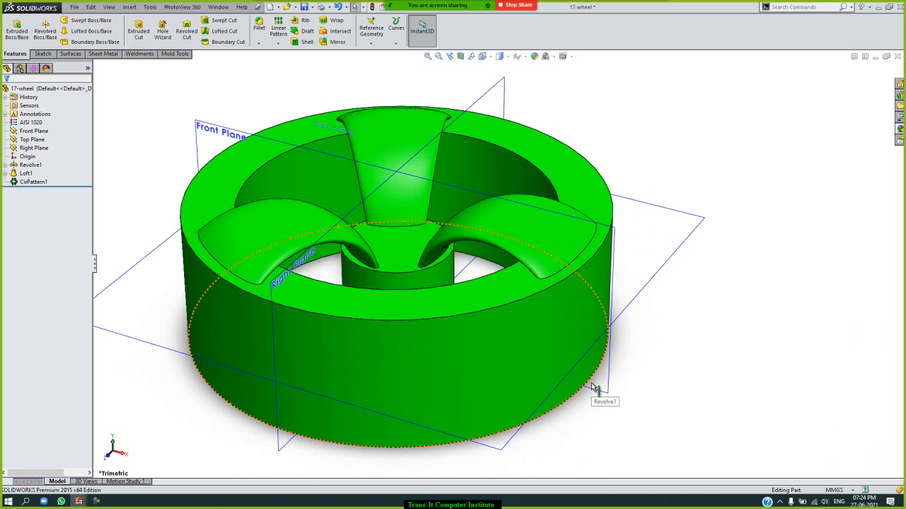
pyautogui.scroll(-1, 595, 389)
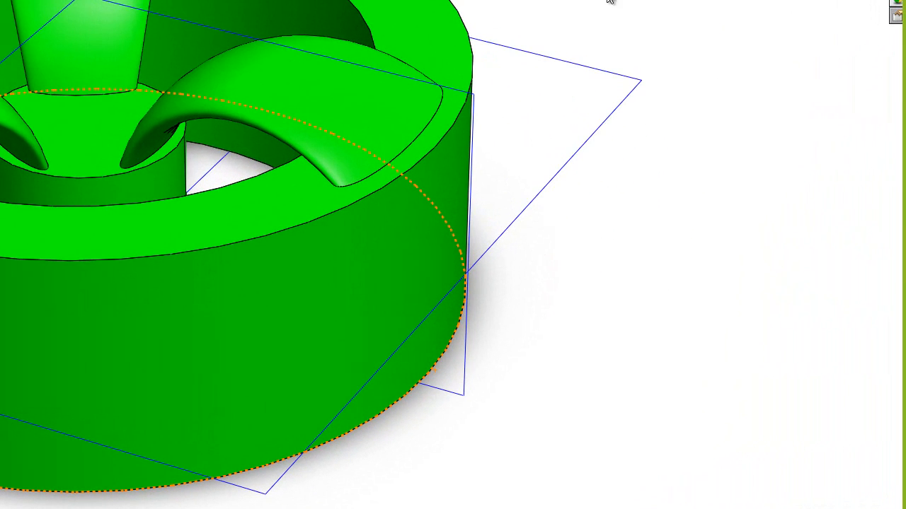
pyautogui.rightClick(724, 132)
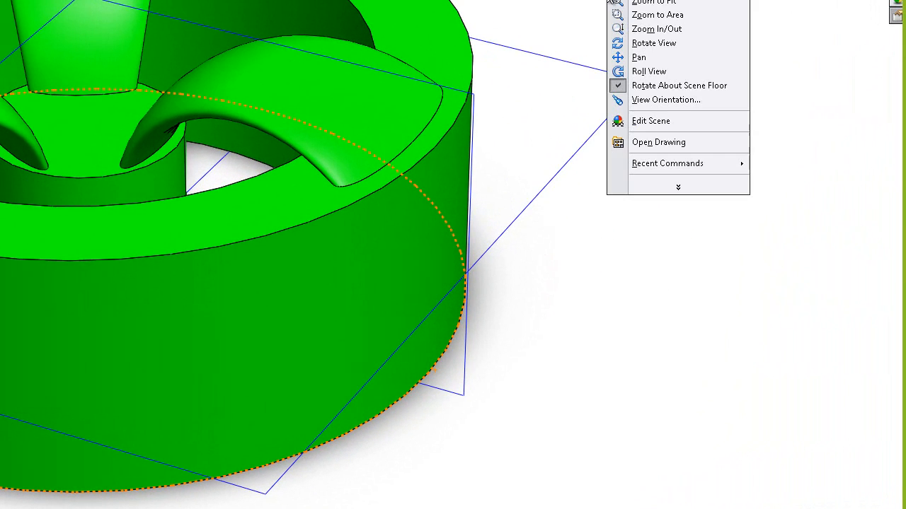
pyautogui.click(651, 58)
pyautogui.moveTo(582, 67); pyautogui.dragTo(687, 90)
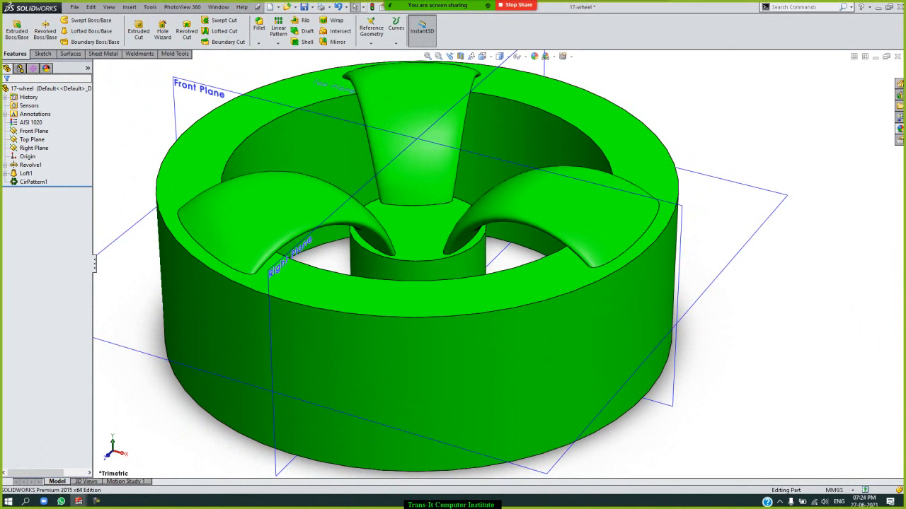
pyautogui.click(541, 62)
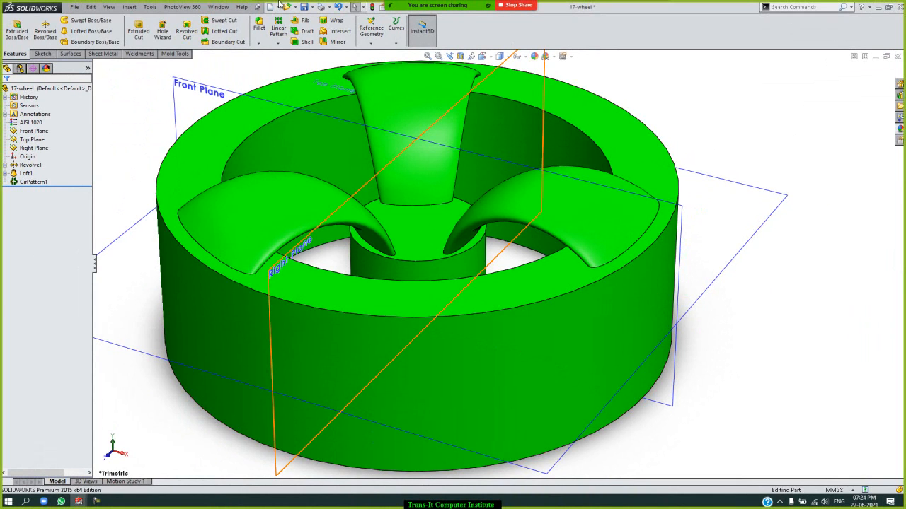
# In the PhotoView 360 options, choose JPEG as the image format, keep final render quality at Maximum, and accept the options
pyautogui.click(196, 8)
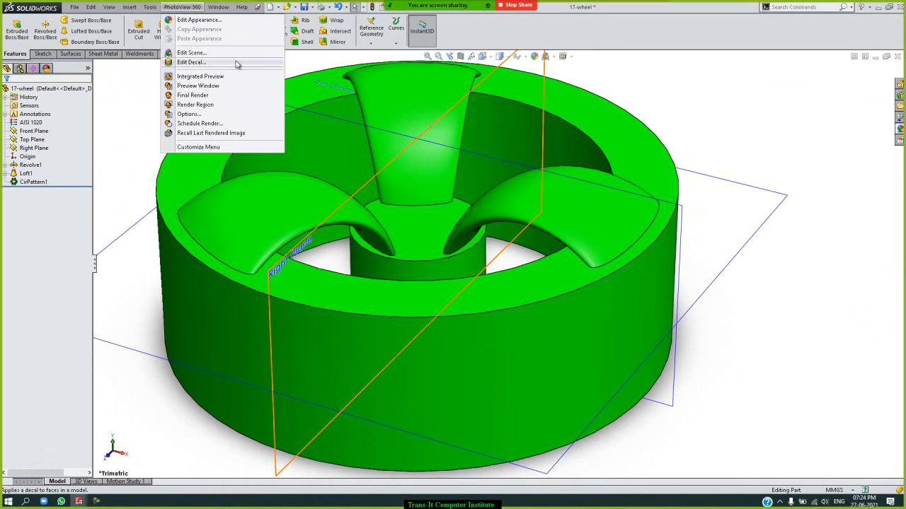
pyautogui.click(237, 116)
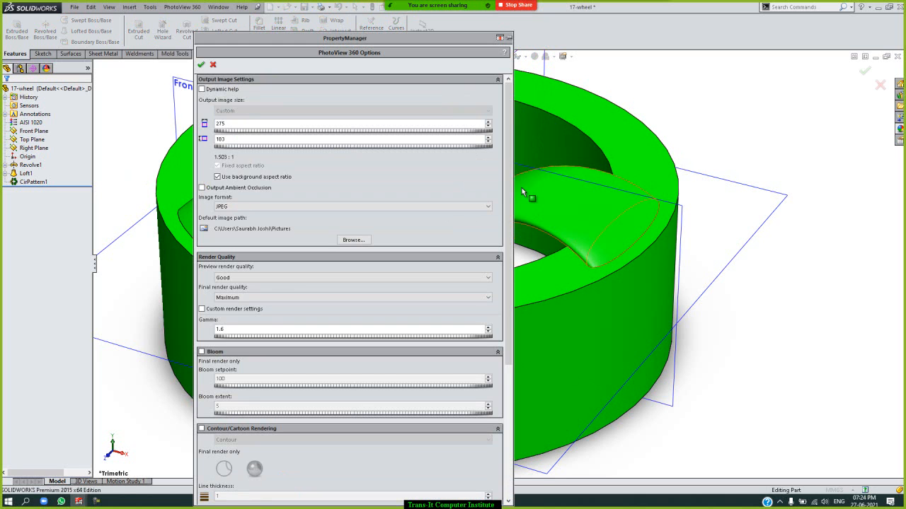
pyautogui.click(473, 208)
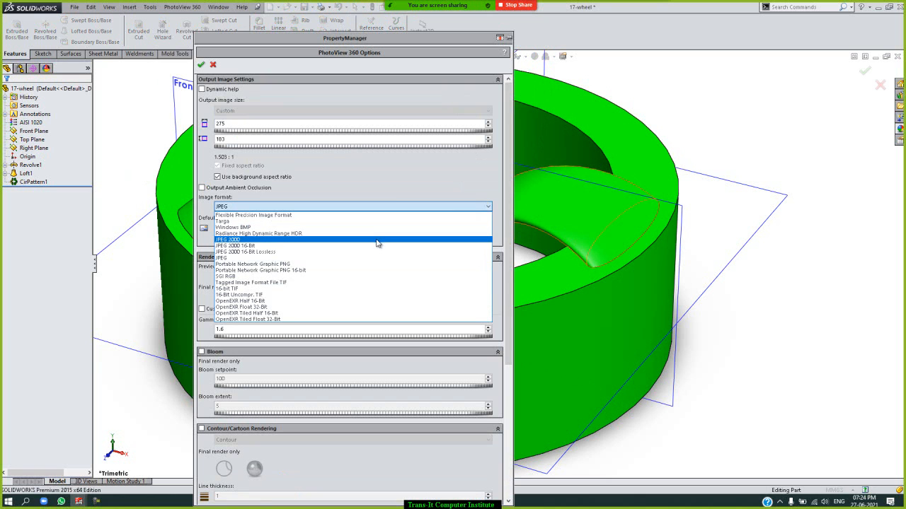
pyautogui.click(268, 258)
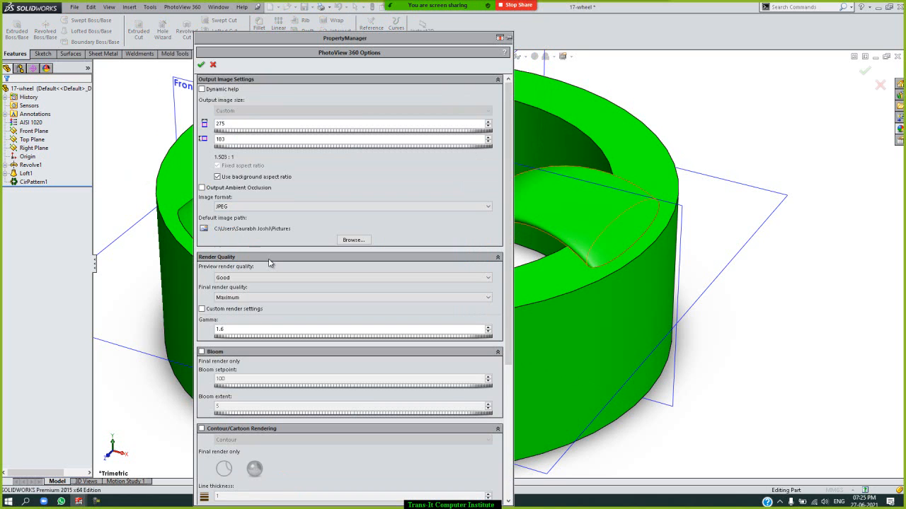
pyautogui.click(247, 298)
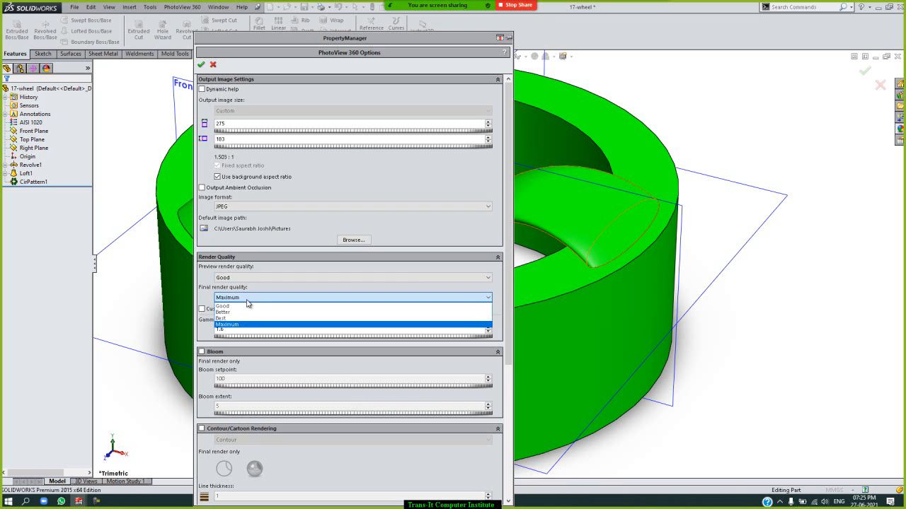
pyautogui.click(247, 298)
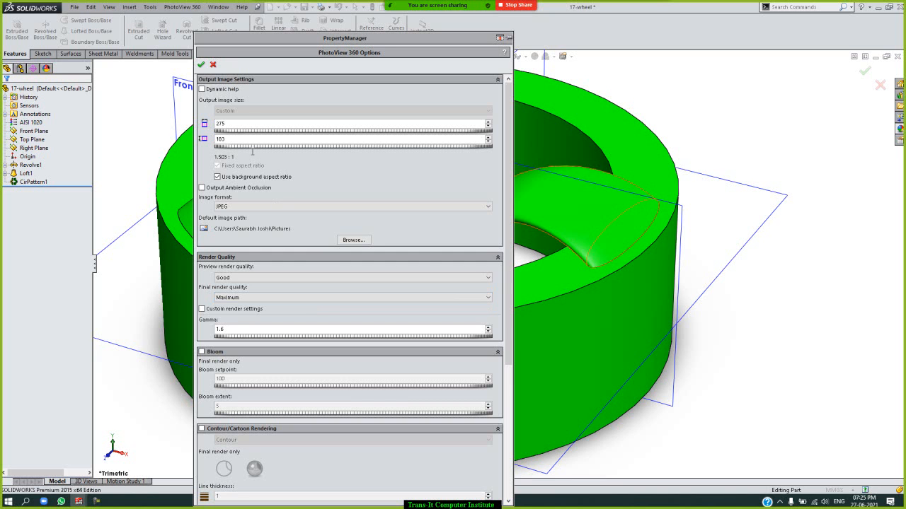
pyautogui.click(201, 65)
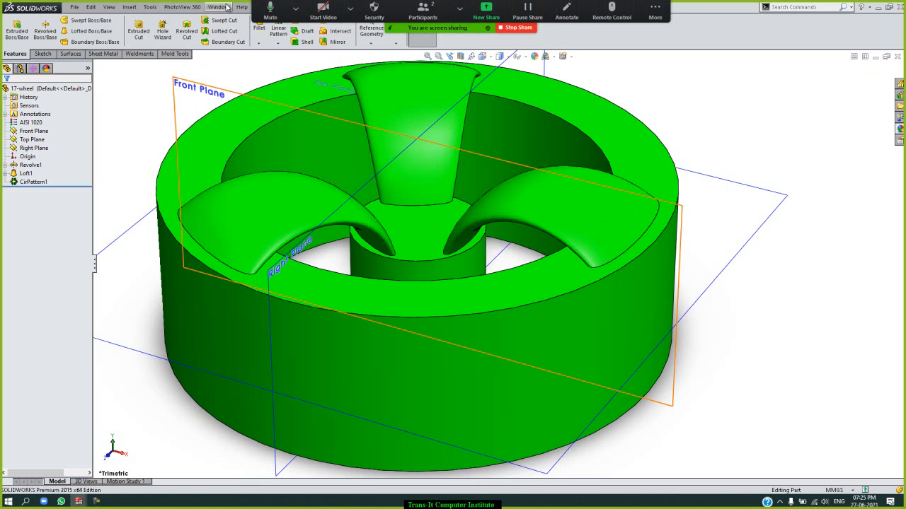
# Preview the wheel's rendering in the PhotoView 360 preview window, and close the preview
pyautogui.click(169, 8)
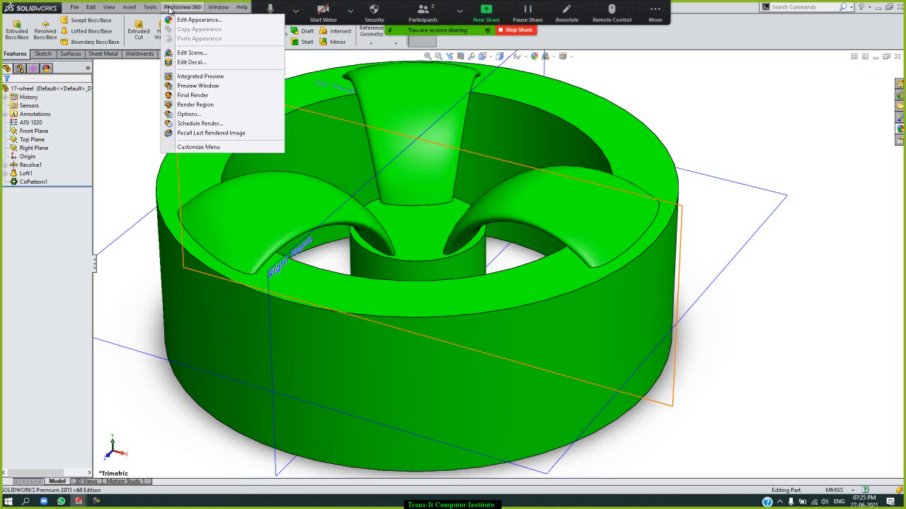
pyautogui.click(201, 85)
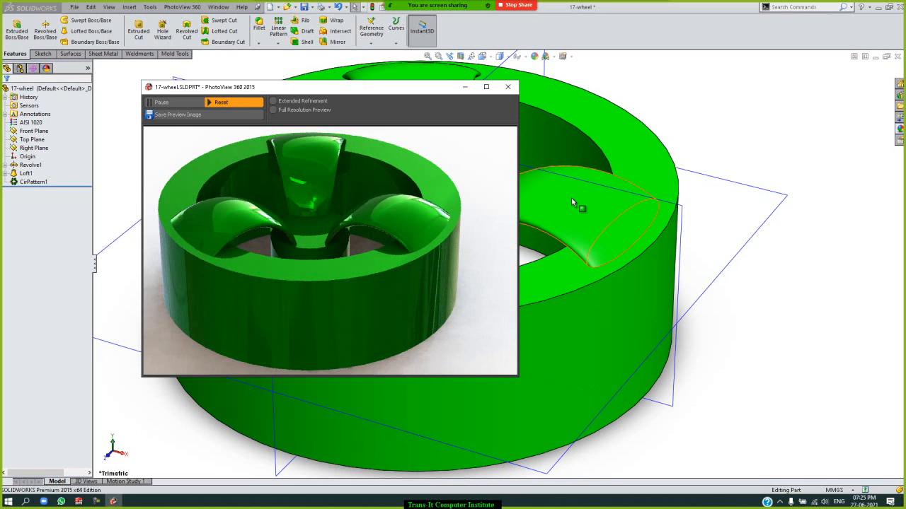
pyautogui.click(508, 87)
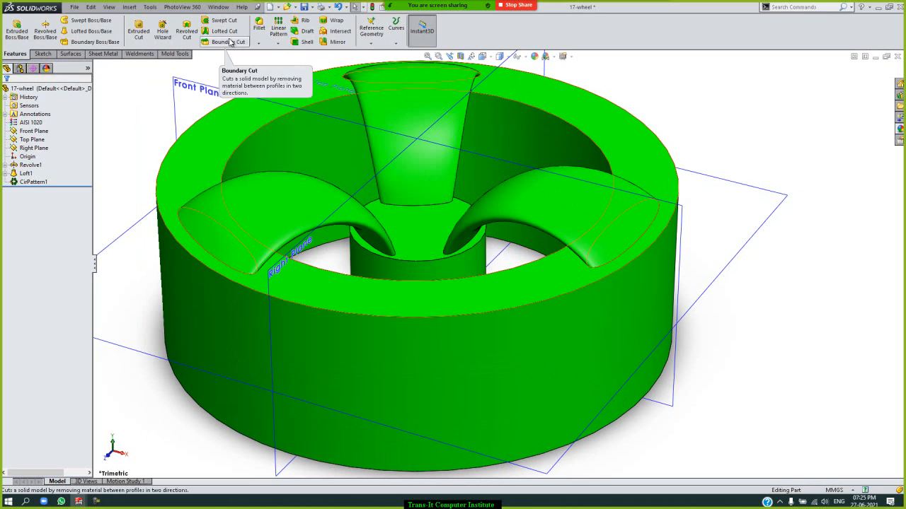
# Run the final render of the wheel and start saving the rendered image with JPEG as the file type
pyautogui.click(199, 9)
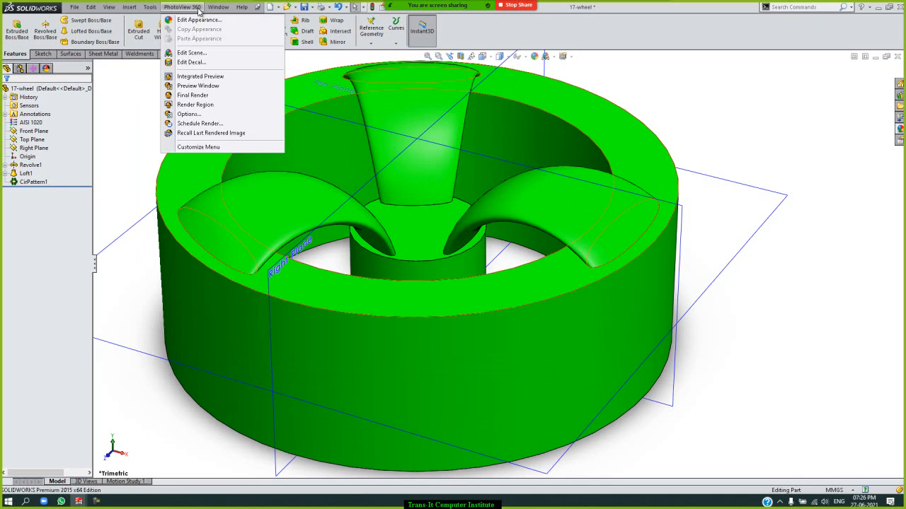
pyautogui.click(191, 95)
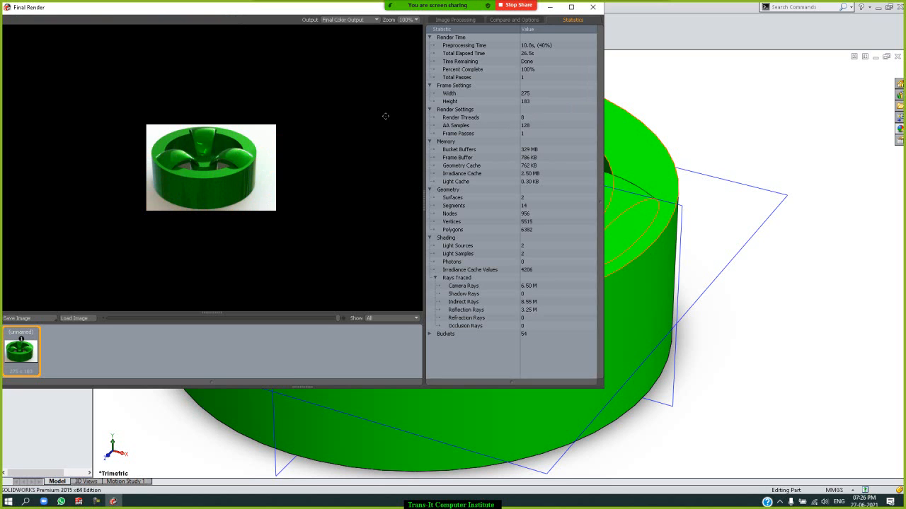
pyautogui.click(32, 318)
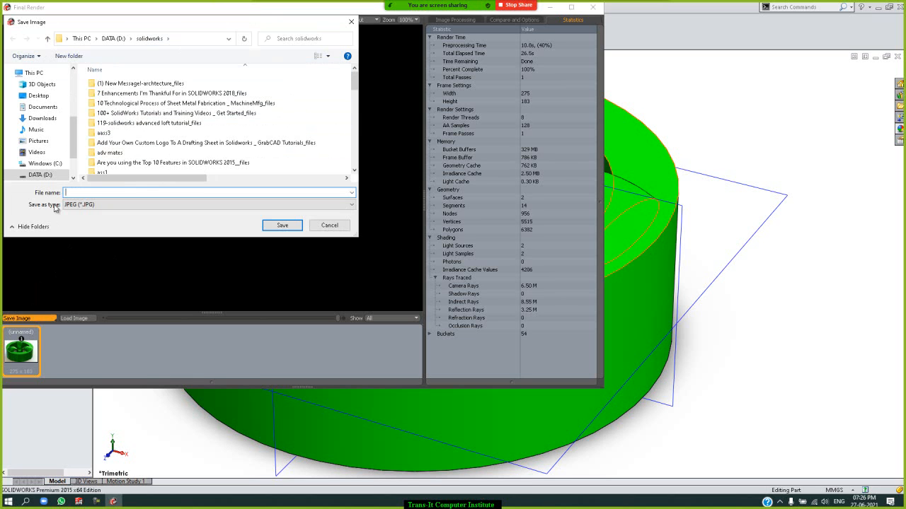
pyautogui.click(132, 206)
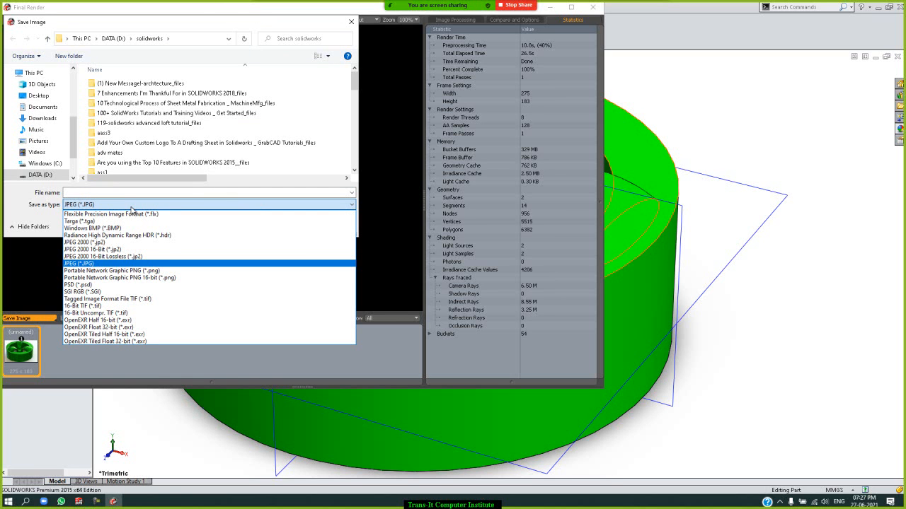
pyautogui.click(132, 205)
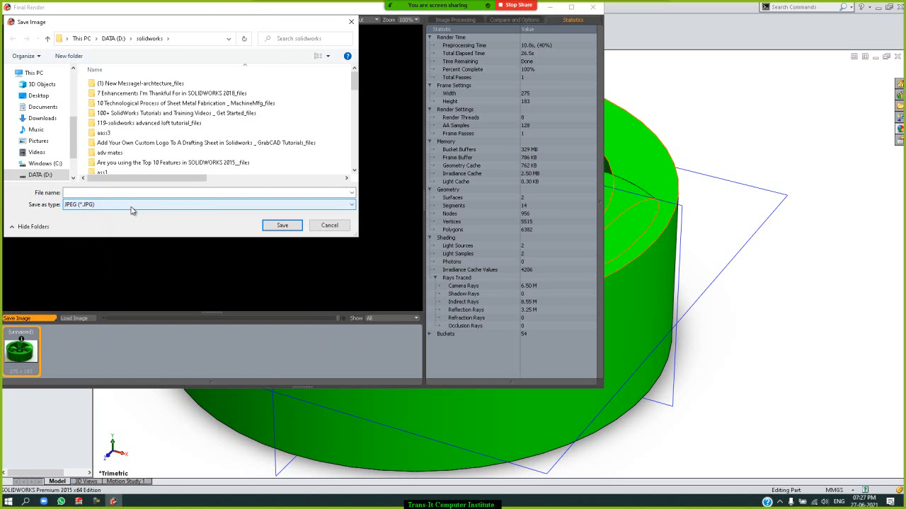
# Save the rendered image as jpg1 over the existing file, and close the Final Render and preview windows
pyautogui.click(104, 192)
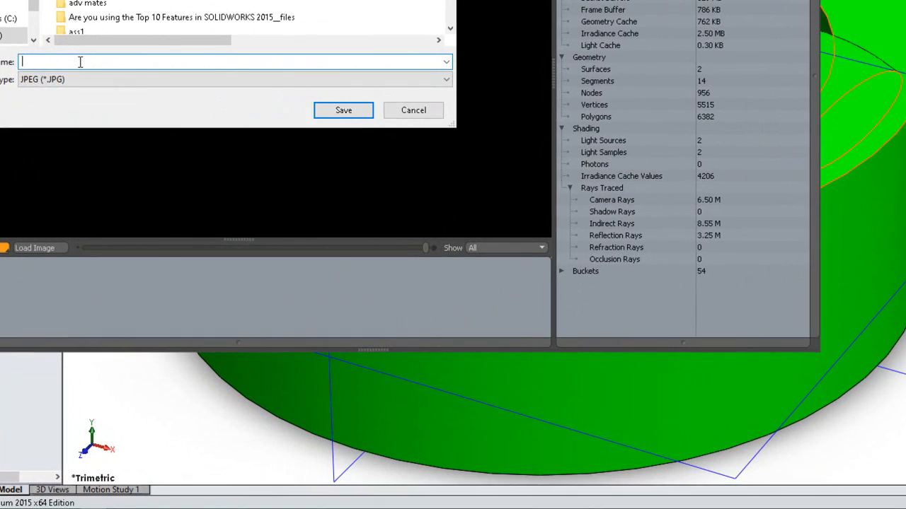
pyautogui.write('jpg')
pyautogui.press('Down')
pyautogui.press('Return')
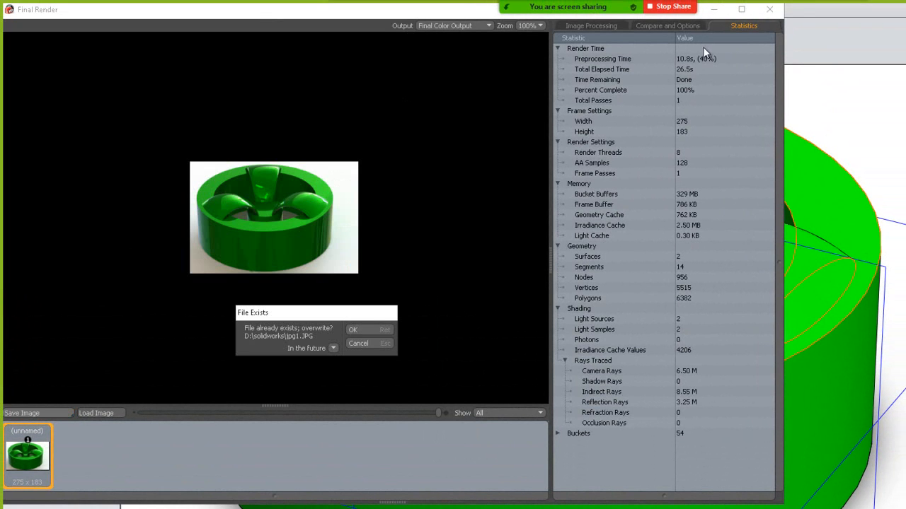
pyautogui.click(772, 15)
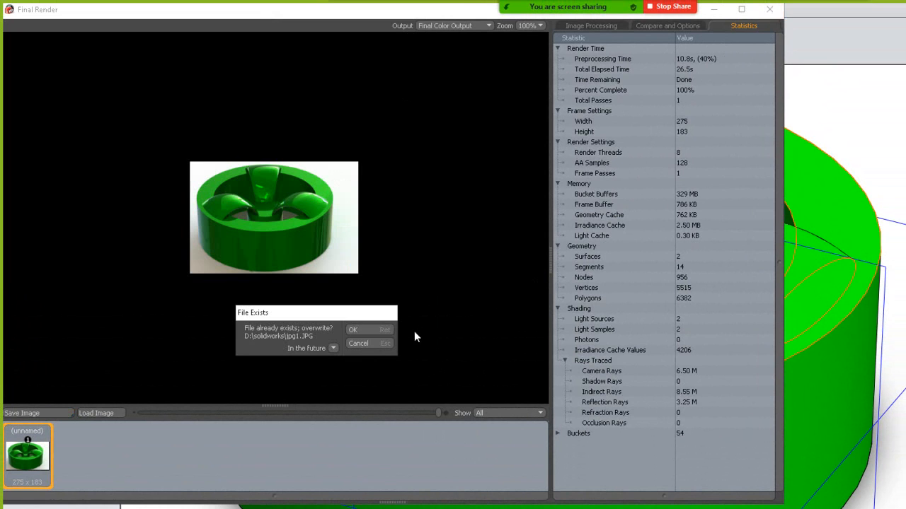
pyautogui.click(356, 328)
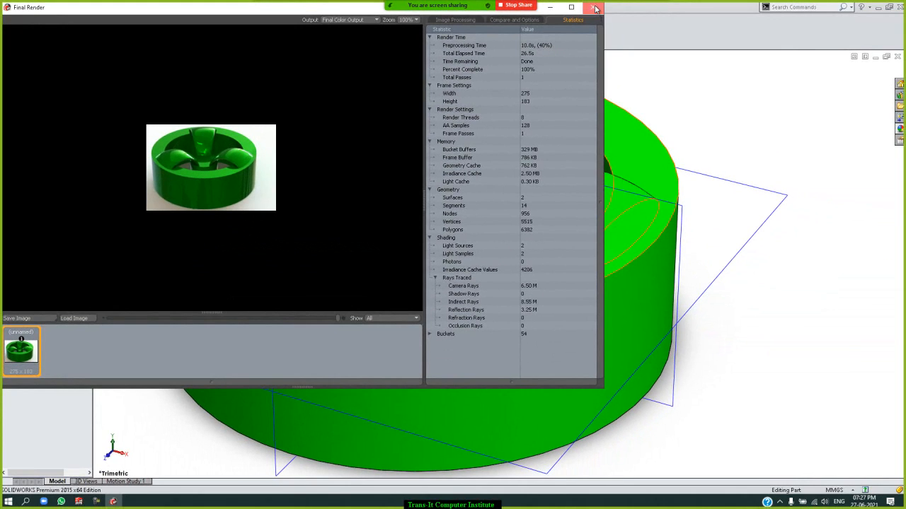
pyautogui.click(595, 8)
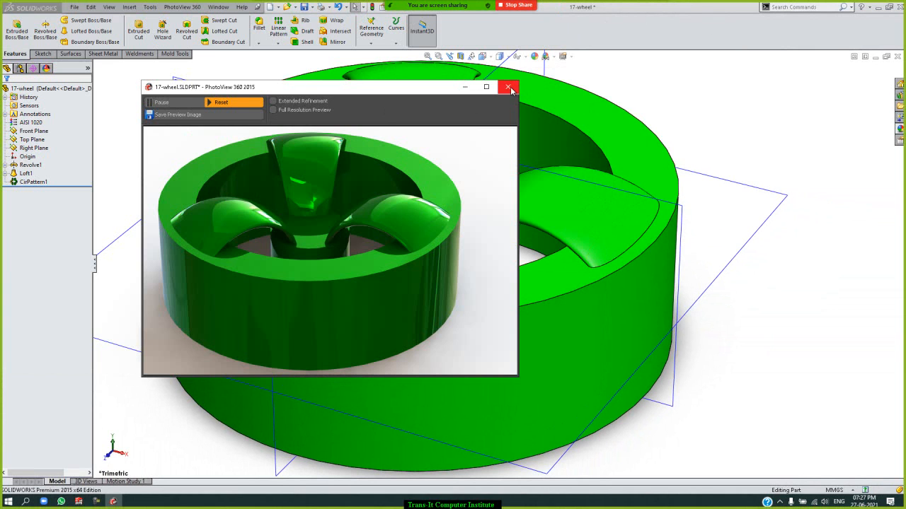
pyautogui.click(509, 87)
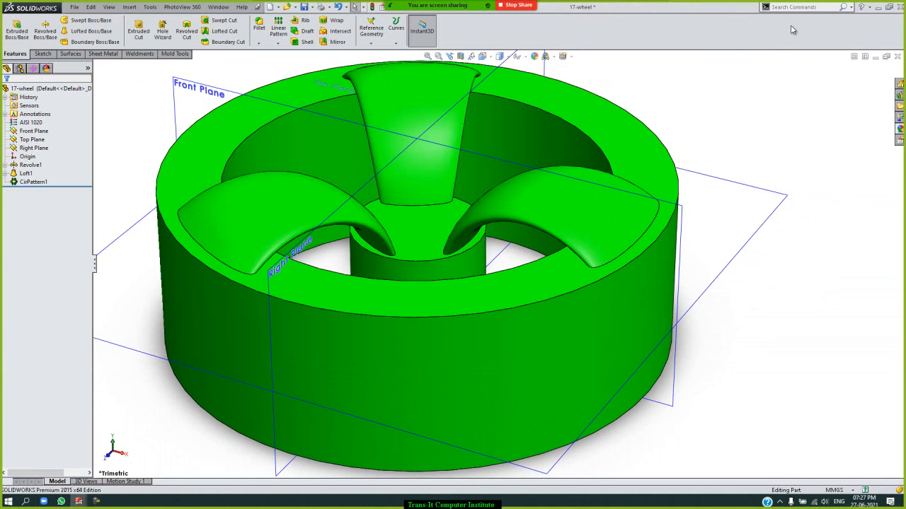
# Minimize SOLIDWORKS, switch to File Explorer and look through the solidworks folder on drive D: for the jpg1 image
pyautogui.click(880, 10)
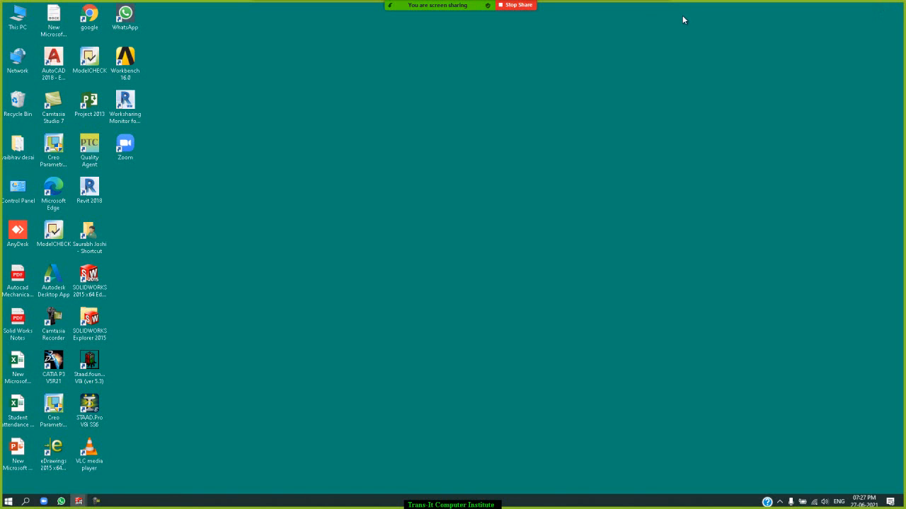
pyautogui.press('super+e')
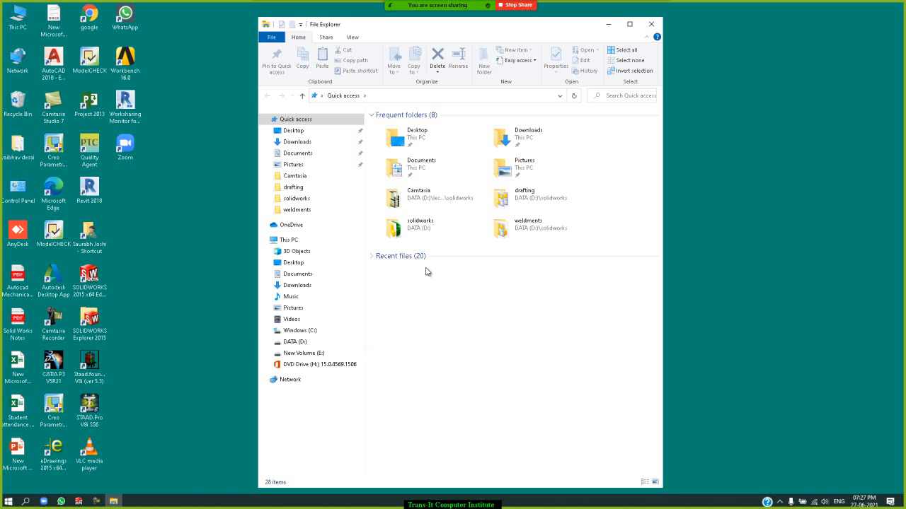
pyautogui.doubleClick(438, 238)
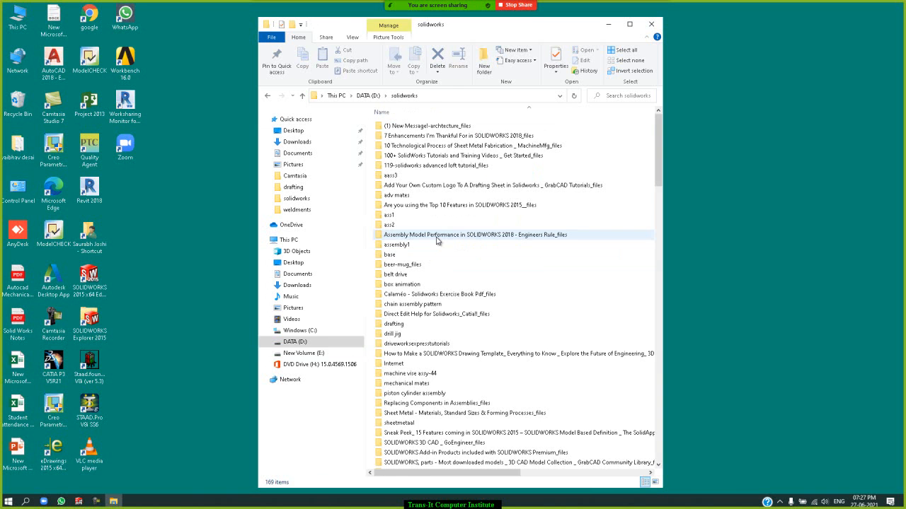
pyautogui.scroll(-15, 437, 240)
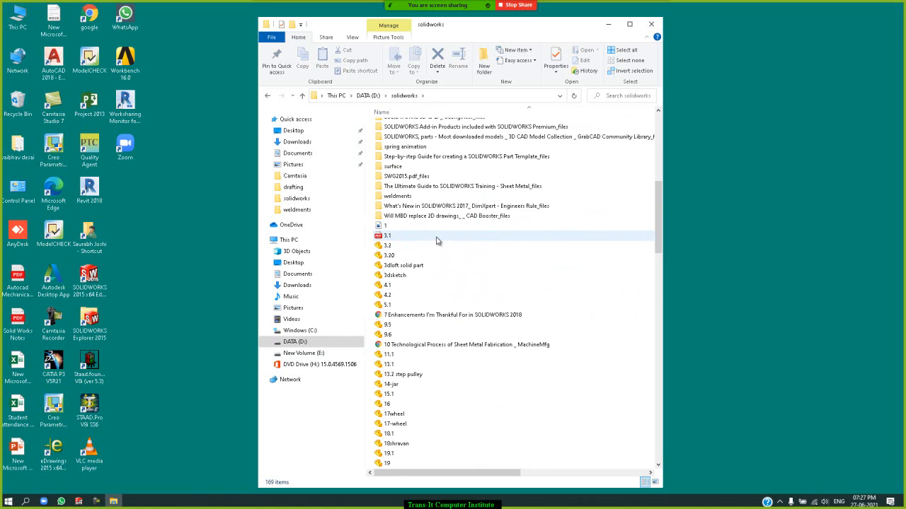
pyautogui.scroll(-2, 436, 241)
pyautogui.scroll(-10, 437, 240)
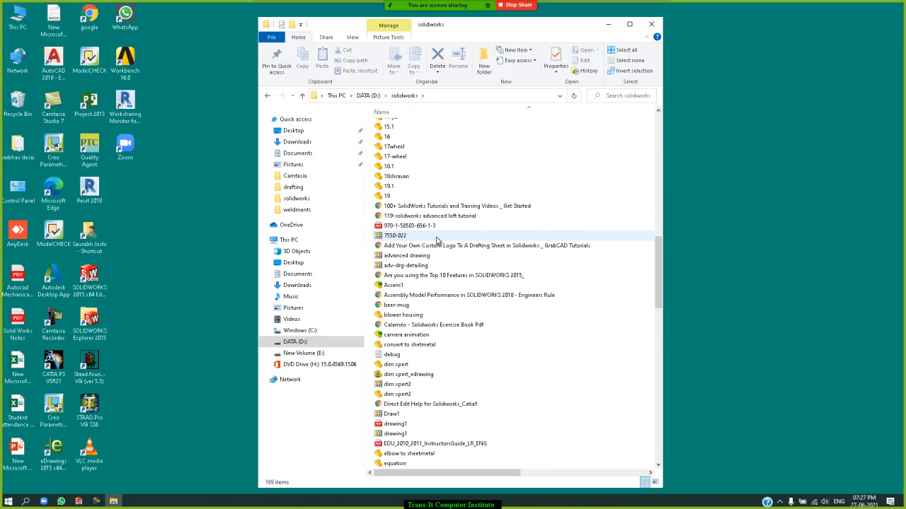
pyautogui.scroll(-6, 437, 240)
pyautogui.scroll(-4, 436, 240)
pyautogui.scroll(-5, 437, 240)
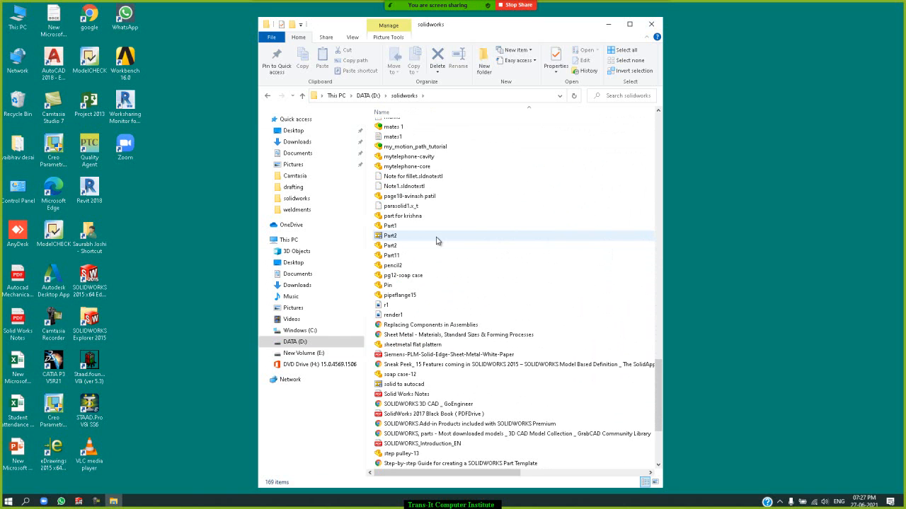
pyautogui.scroll(2, 437, 240)
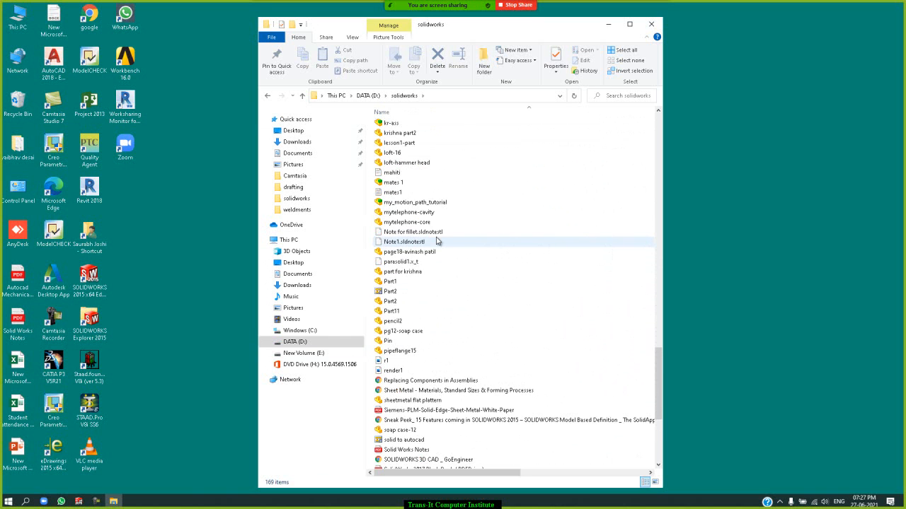
pyautogui.scroll(3, 436, 241)
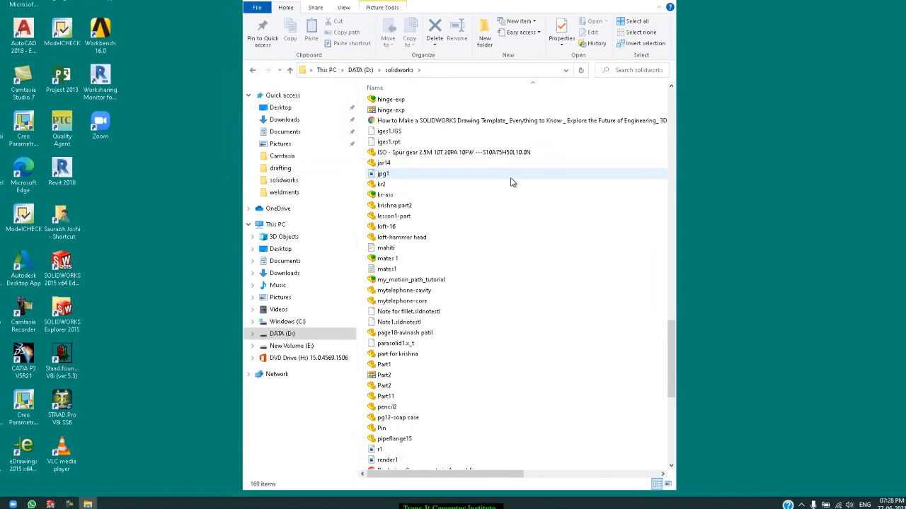
# Open the jpg1 image with Photos to view the saved render, and close the viewer
pyautogui.click(510, 177)
pyautogui.rightClick(524, 60)
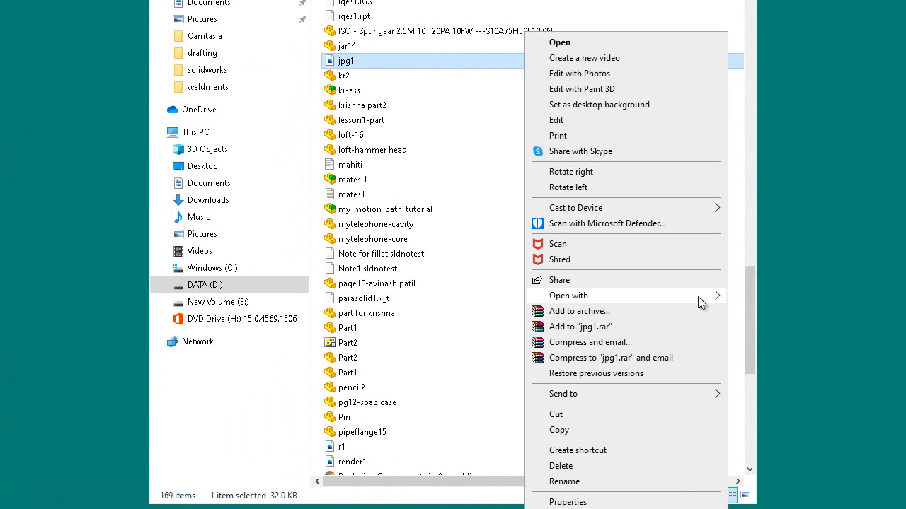
pyautogui.moveTo(699, 302)
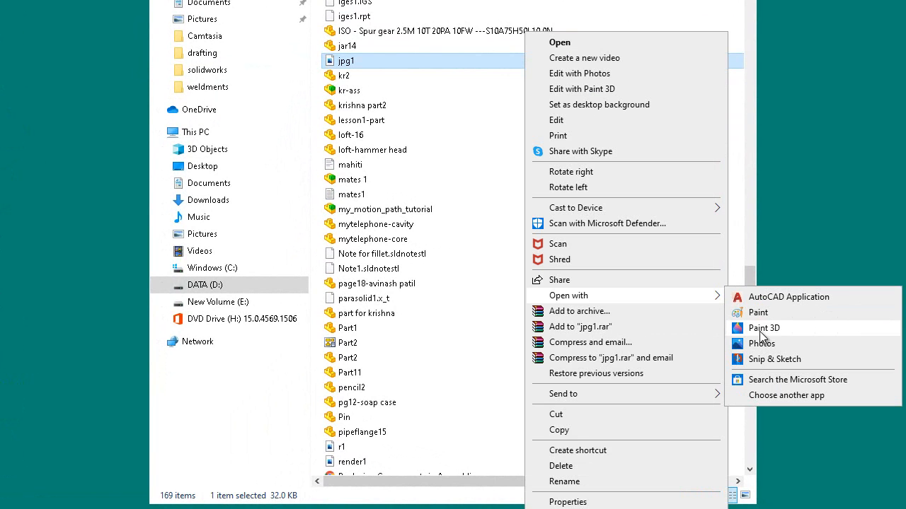
pyautogui.click(763, 345)
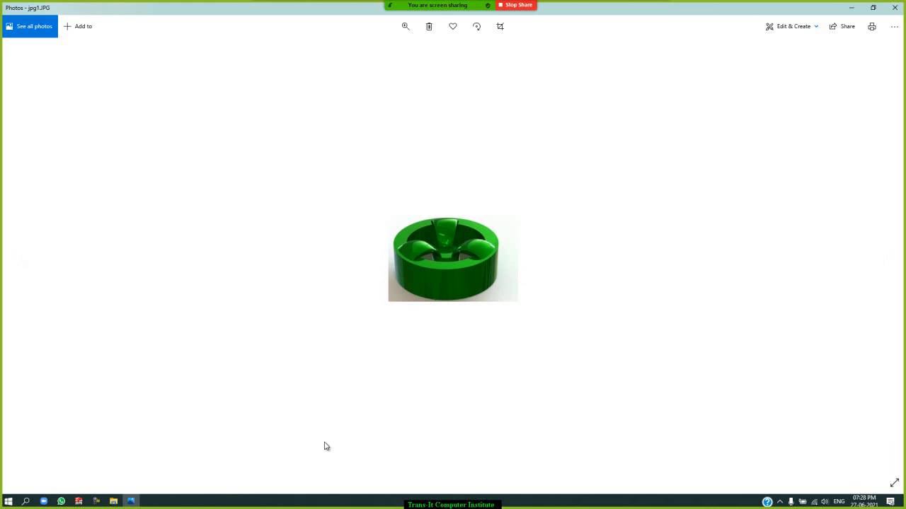
pyautogui.hotkey('alt', 'F4')
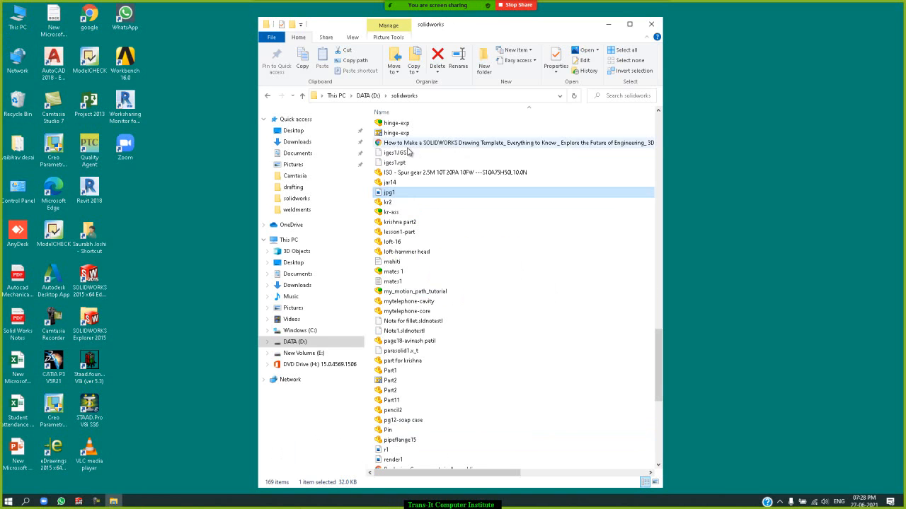
# Open the jpg1 image with Paint and resize its canvas to about 239 × 192 px
pyautogui.rightClick(393, 196)
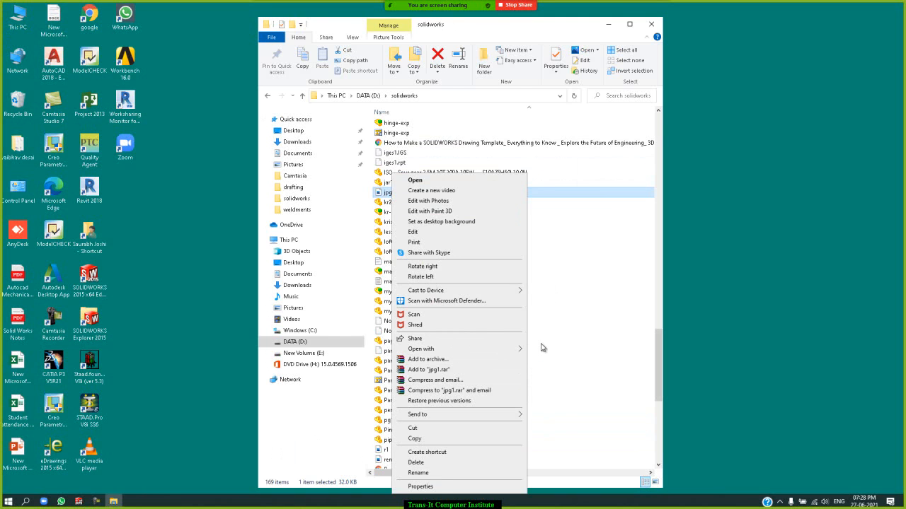
pyautogui.moveTo(499, 349)
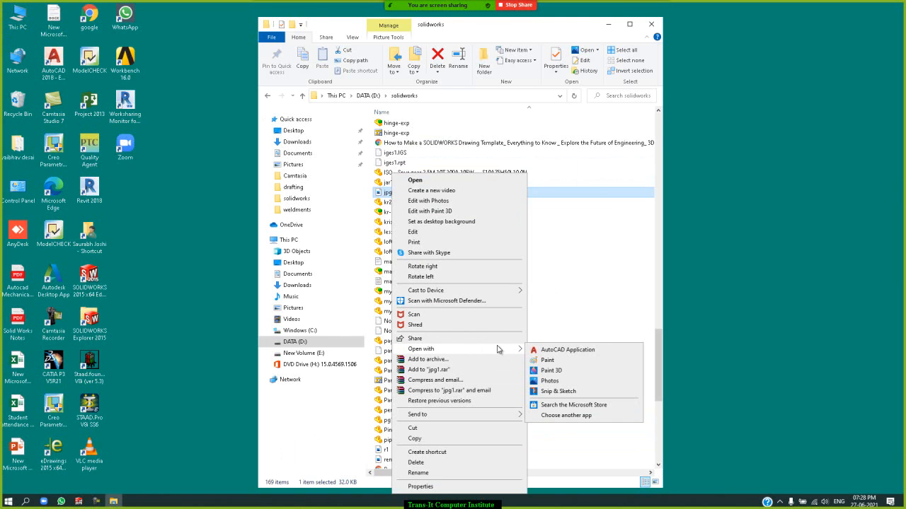
pyautogui.click(545, 360)
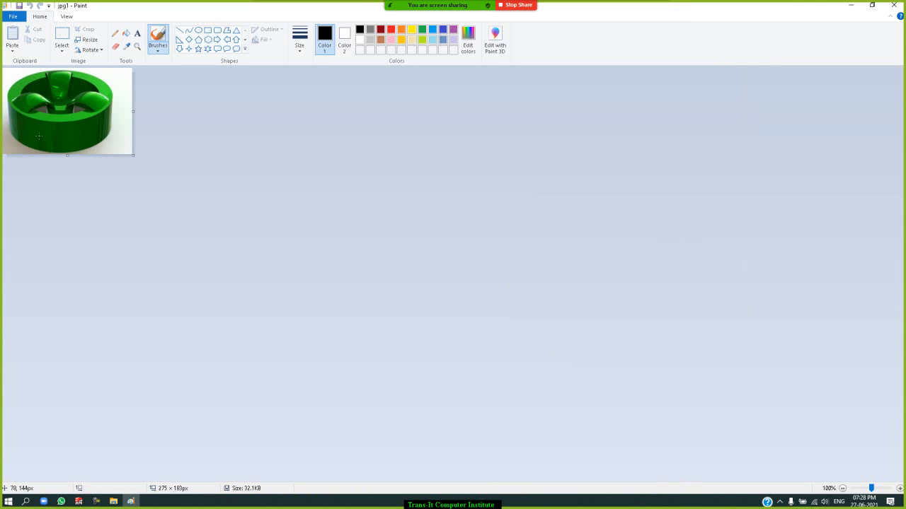
pyautogui.moveTo(129, 158)
pyautogui.mouseDown()
pyautogui.moveTo(202, 199)
pyautogui.moveTo(137, 171)
pyautogui.moveTo(110, 142)
pyautogui.moveTo(117, 160)
pyautogui.mouseUp()
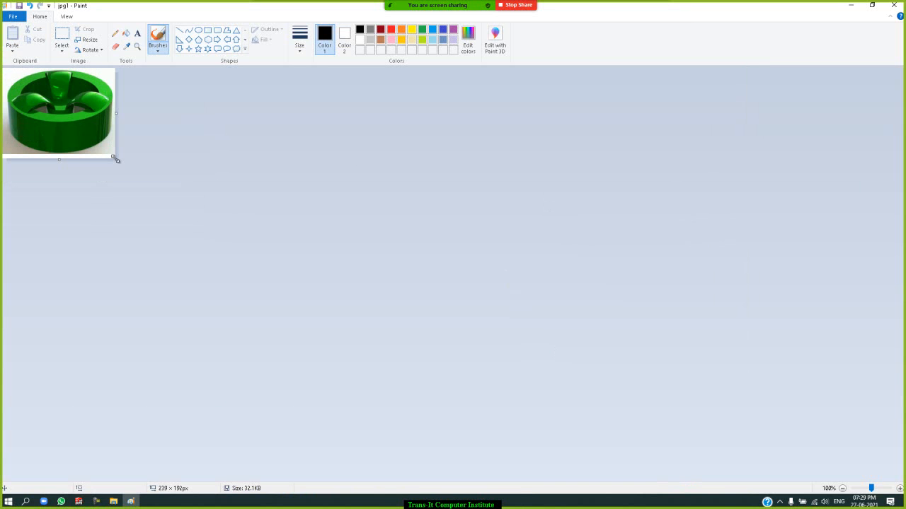
# Examine the render enlarged in Paint, close it without saving the changes, and close the File Explorer window
pyautogui.keyDown('ctrl'); pyautogui.scroll(4, 115, 172); pyautogui.keyUp('ctrl')
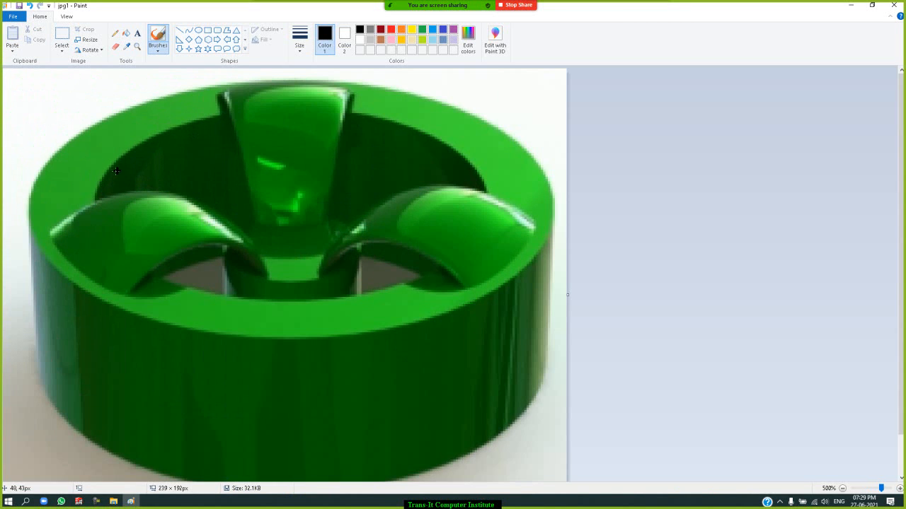
pyautogui.keyDown('ctrl'); pyautogui.scroll(-1, 116, 171); pyautogui.keyUp('ctrl')
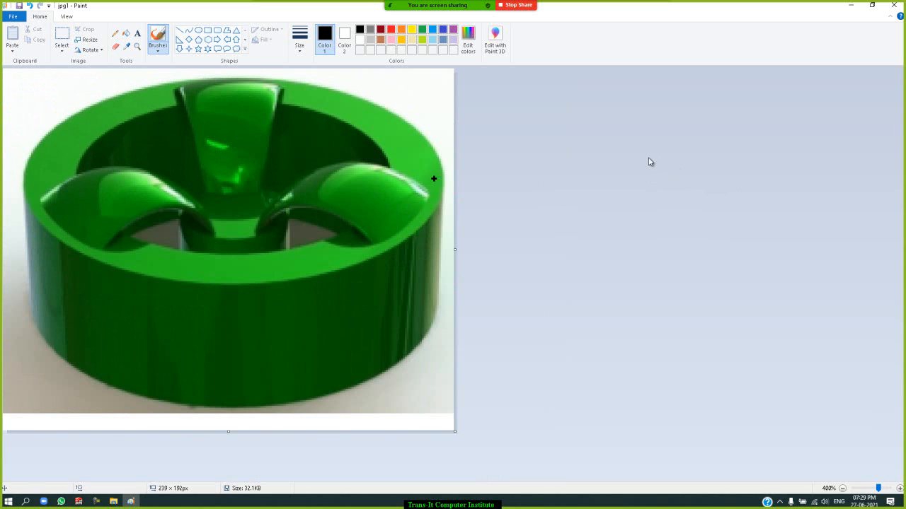
pyautogui.click(894, 5)
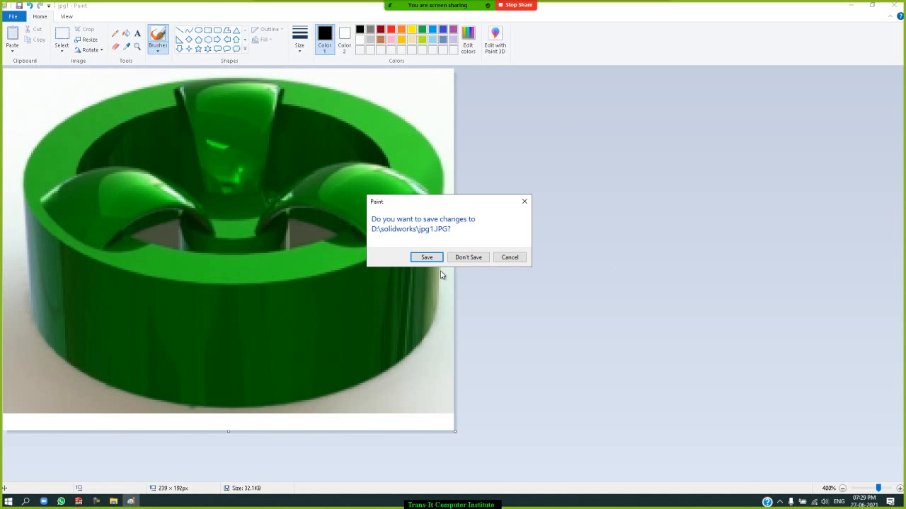
pyautogui.click(473, 258)
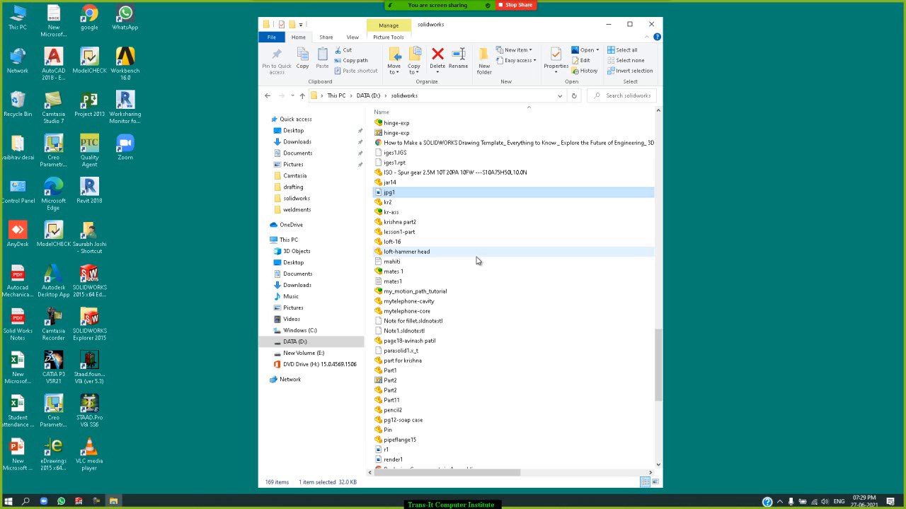
pyautogui.click(651, 27)
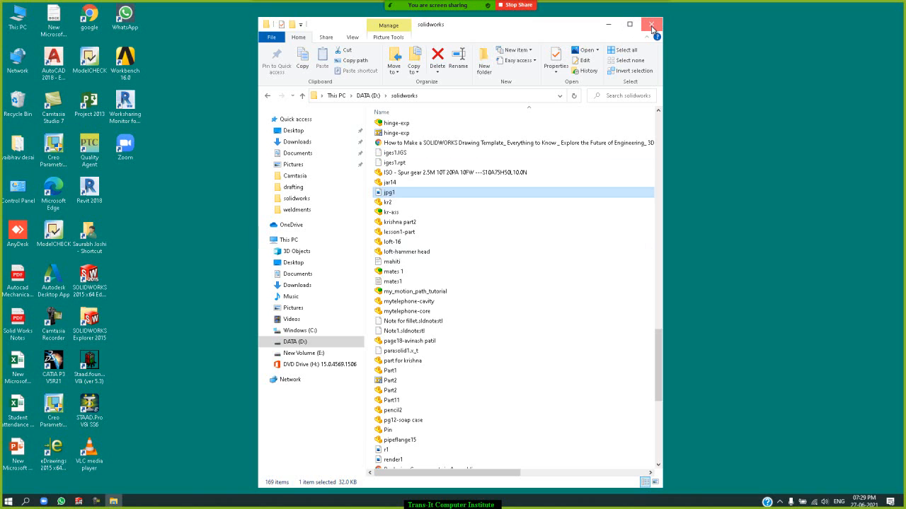